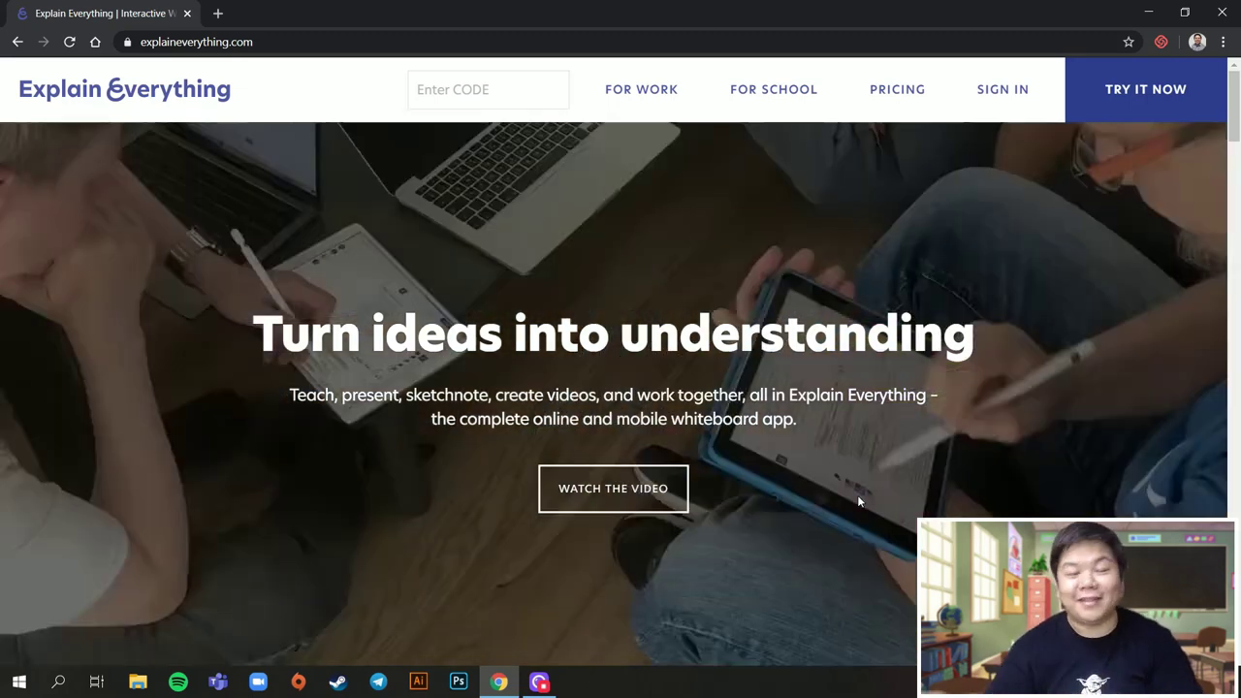
Open the Education pricing plans from the PRICING menu and scroll through them
{"action": "left_click", "coordinate": [221, 44]}
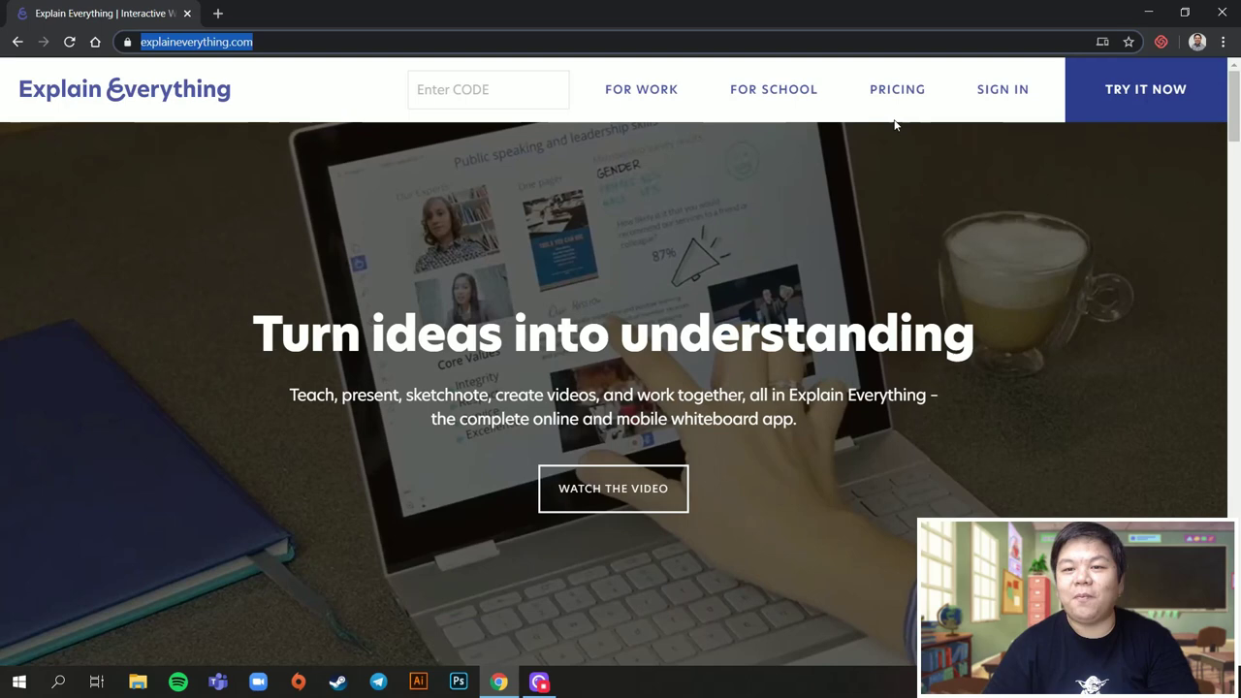
{"action": "mouse_move", "coordinate": [924, 113]}
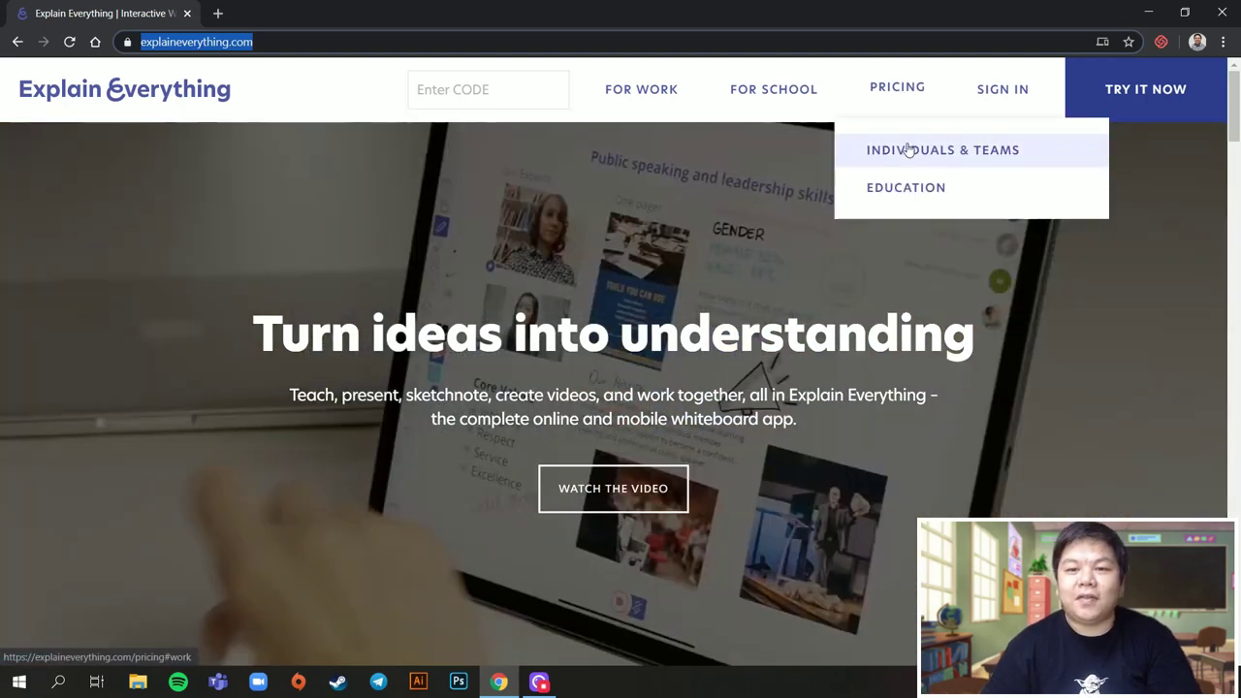
{"action": "left_click", "coordinate": [923, 203]}
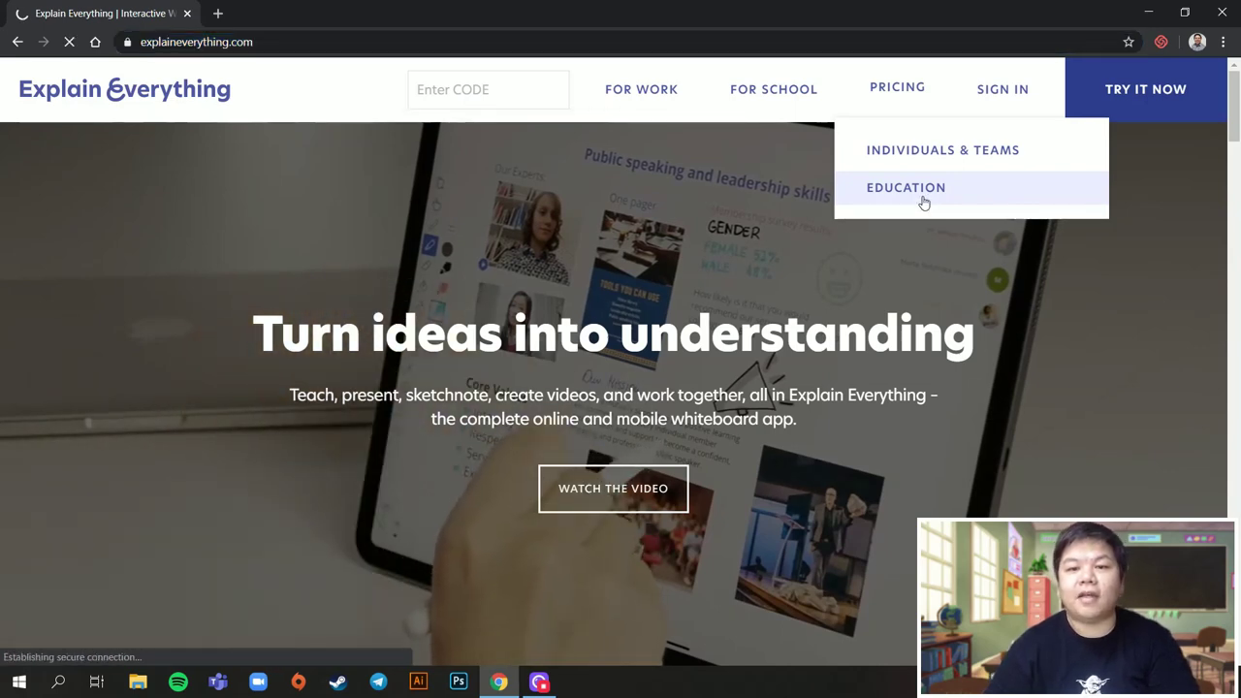
{"action": "scroll", "coordinate": [716, 242], "scroll_direction": "down", "scroll_amount": 4}
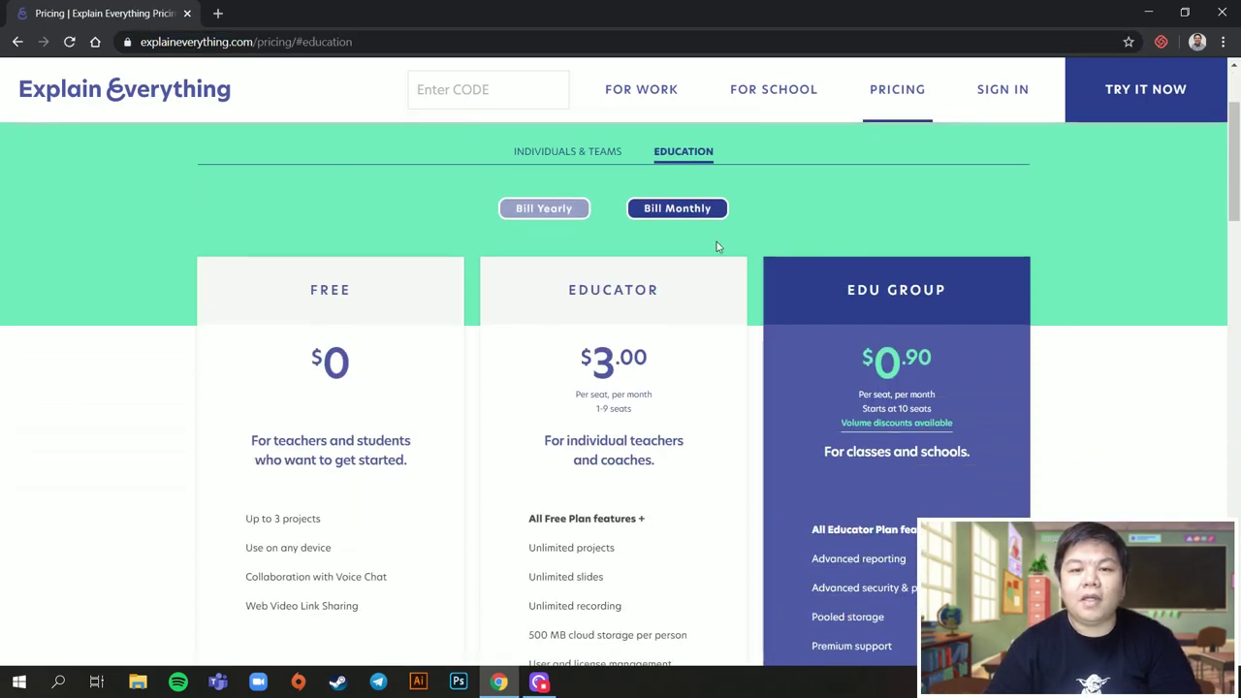
{"action": "scroll", "coordinate": [443, 307], "scroll_direction": "down", "scroll_amount": 1}
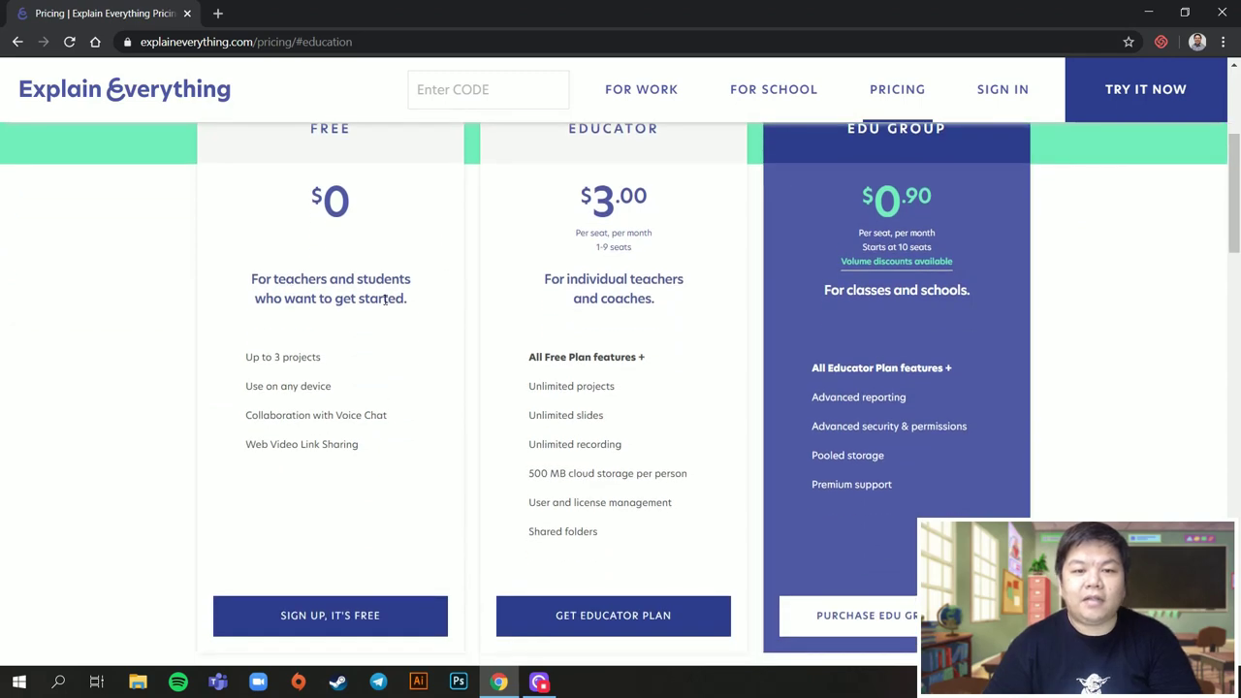
{"action": "scroll", "coordinate": [391, 330], "scroll_direction": "up", "scroll_amount": 2}
{"action": "scroll", "coordinate": [401, 339], "scroll_direction": "down", "scroll_amount": 3}
{"action": "scroll", "coordinate": [608, 308], "scroll_direction": "up", "scroll_amount": 3}
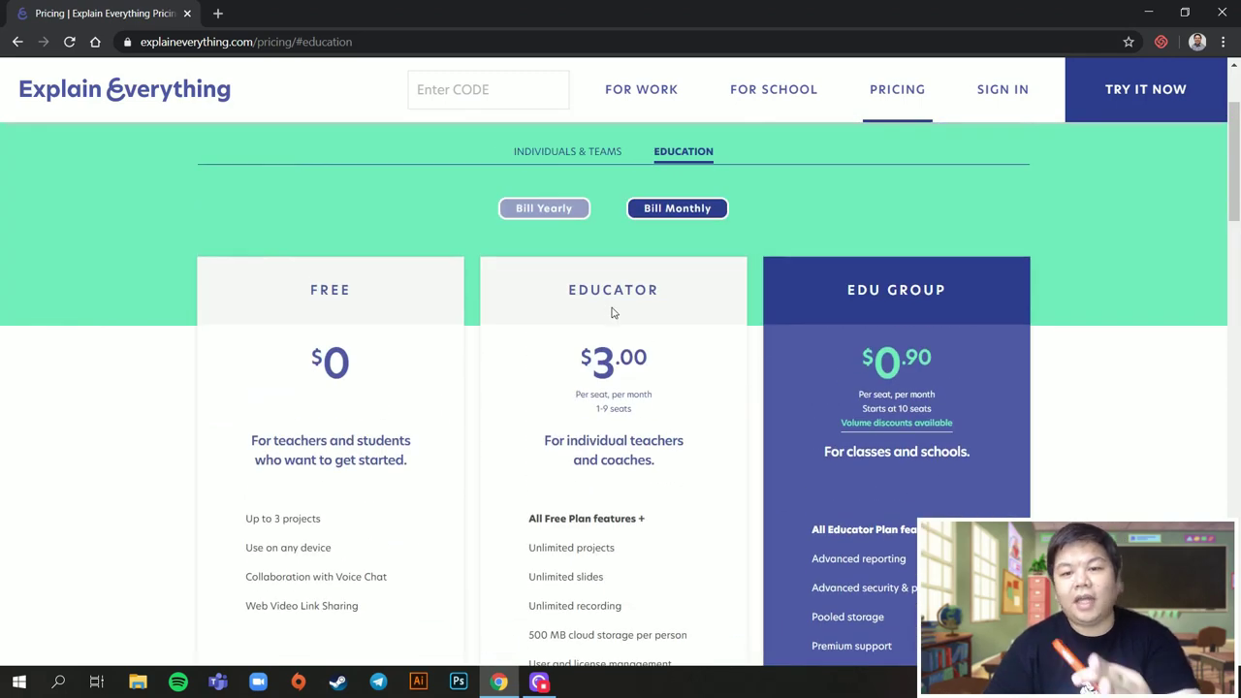
{"action": "scroll", "coordinate": [611, 312], "scroll_direction": "down", "scroll_amount": 1}
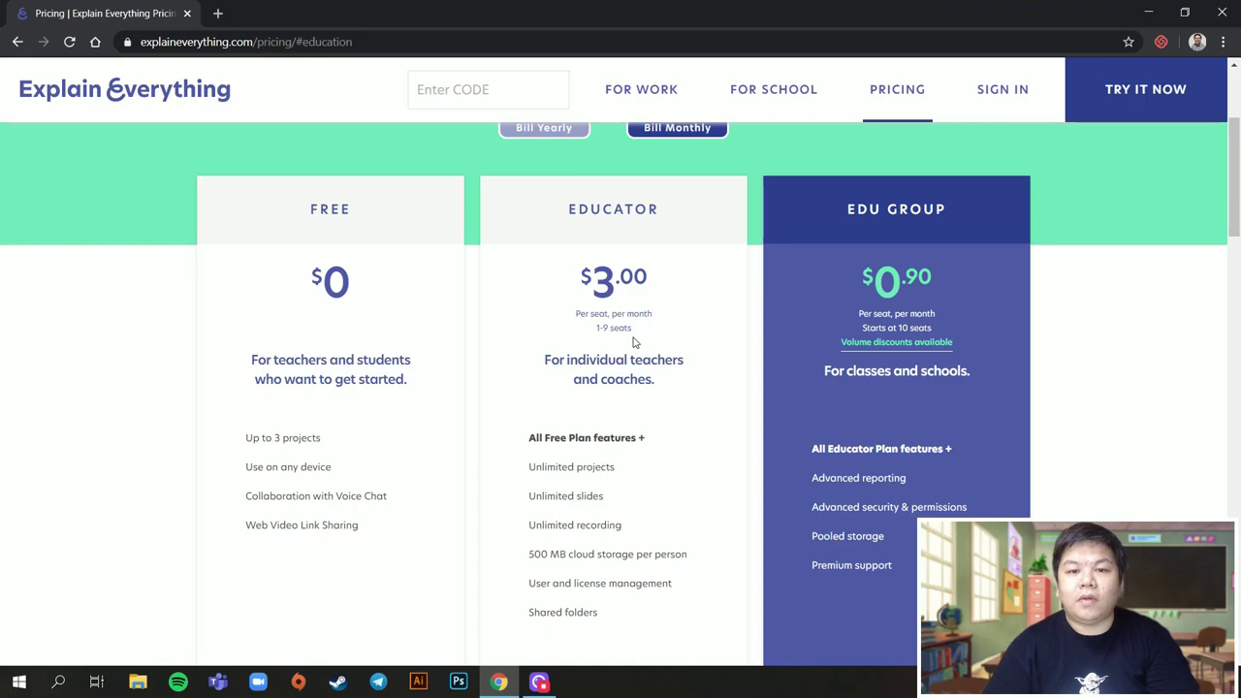
{"action": "scroll", "coordinate": [658, 359], "scroll_direction": "down", "scroll_amount": 2}
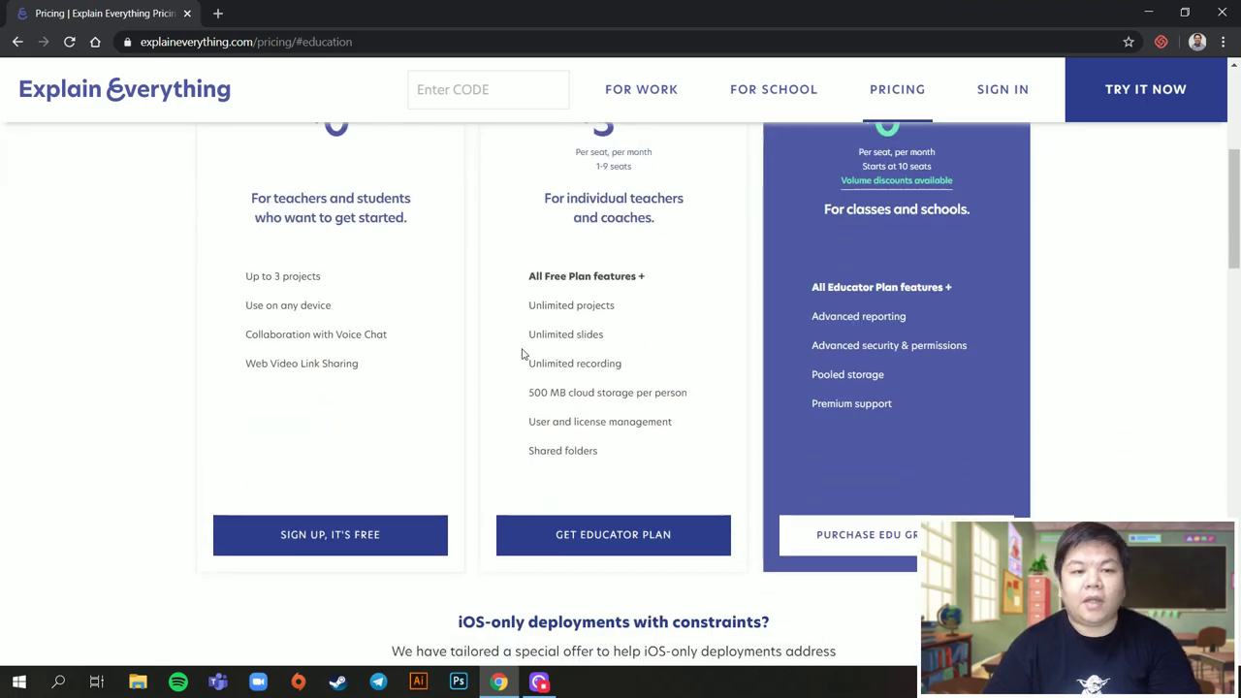
{"action": "scroll", "coordinate": [303, 318], "scroll_direction": "up", "scroll_amount": 2}
{"action": "scroll", "coordinate": [329, 361], "scroll_direction": "down", "scroll_amount": 1}
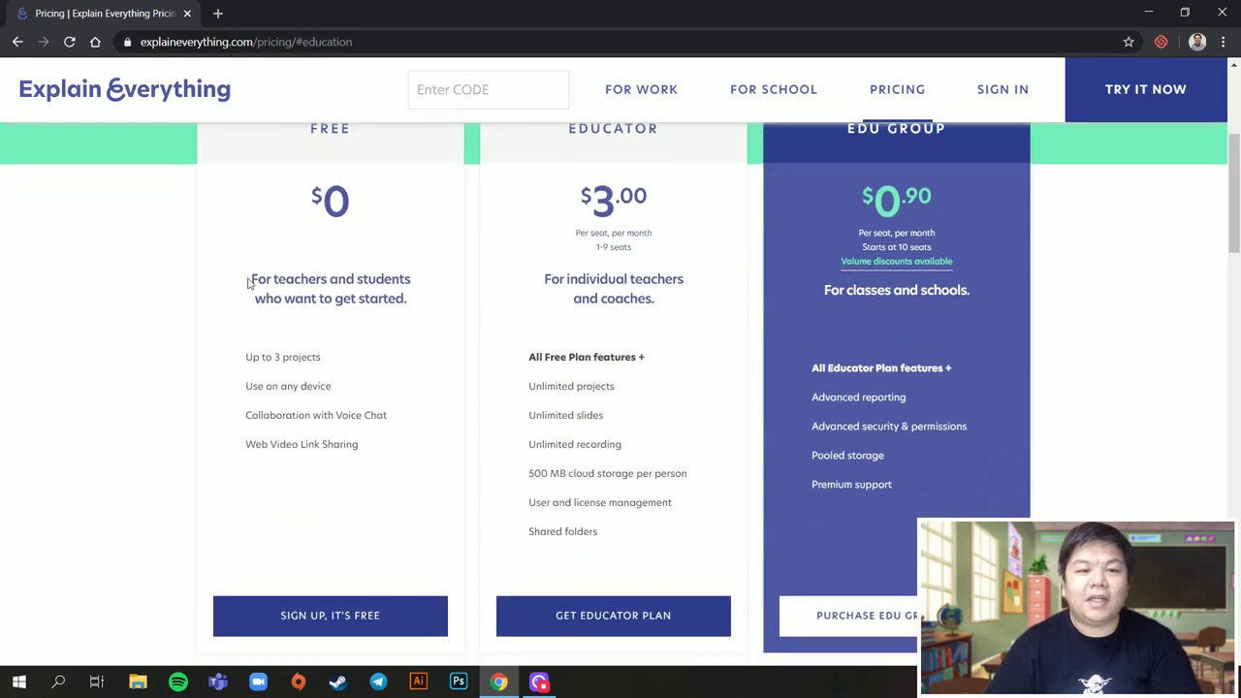
Highlight the Free plan's tagline, 3-project limit and any-device feature
{"action": "left_click_drag", "start_coordinate": [248, 281], "coordinate": [393, 326]}
{"action": "left_click_drag", "start_coordinate": [253, 358], "coordinate": [344, 369]}
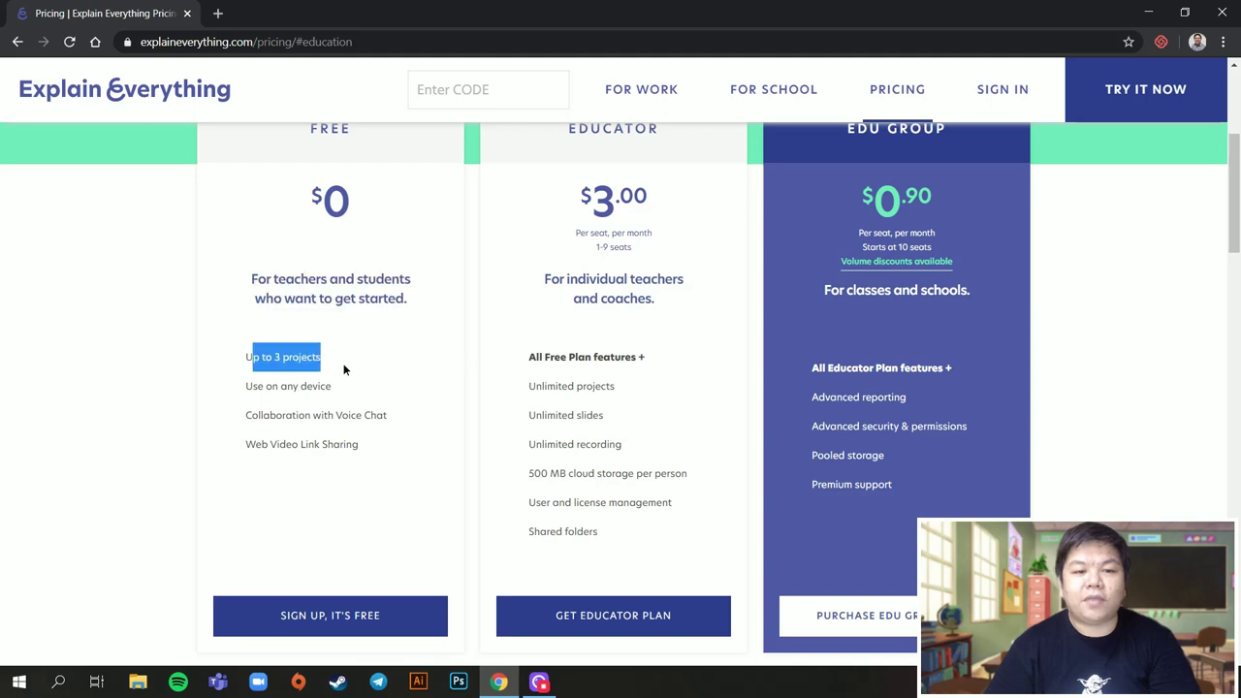
{"action": "left_click_drag", "start_coordinate": [254, 386], "coordinate": [341, 395]}
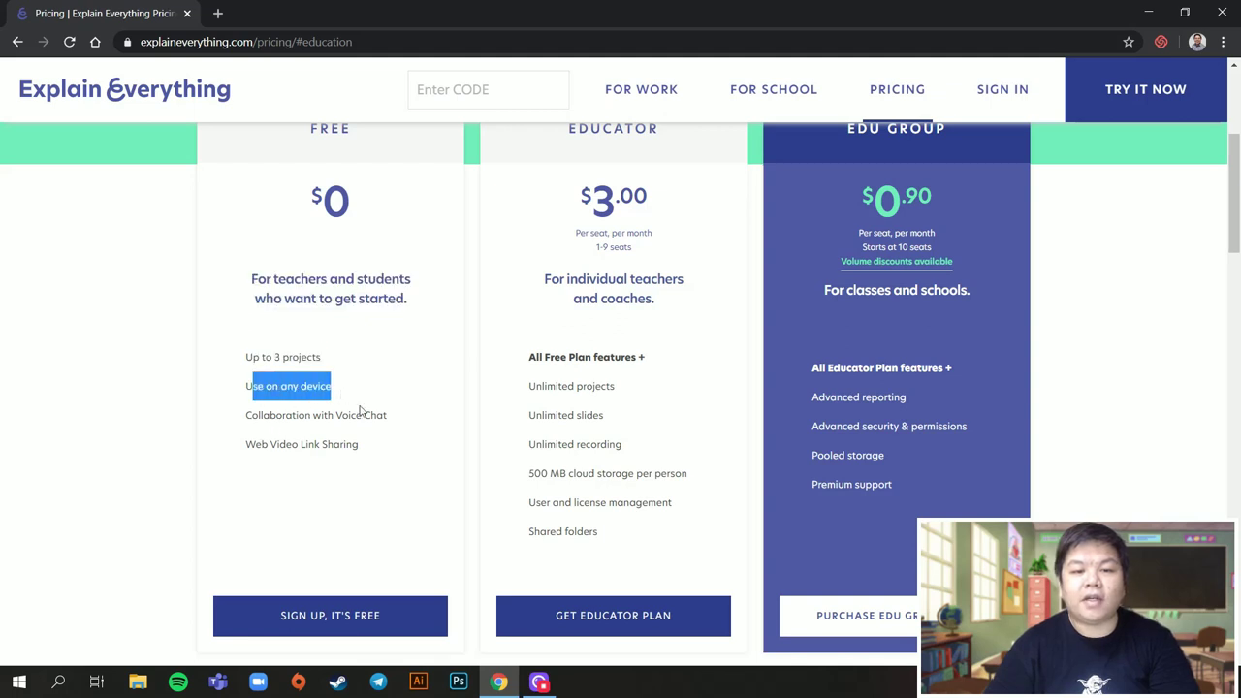
{"action": "scroll", "coordinate": [330, 427], "scroll_direction": "up", "scroll_amount": 1}
{"action": "left_click", "coordinate": [304, 450]}
{"action": "left_click", "coordinate": [351, 453]}
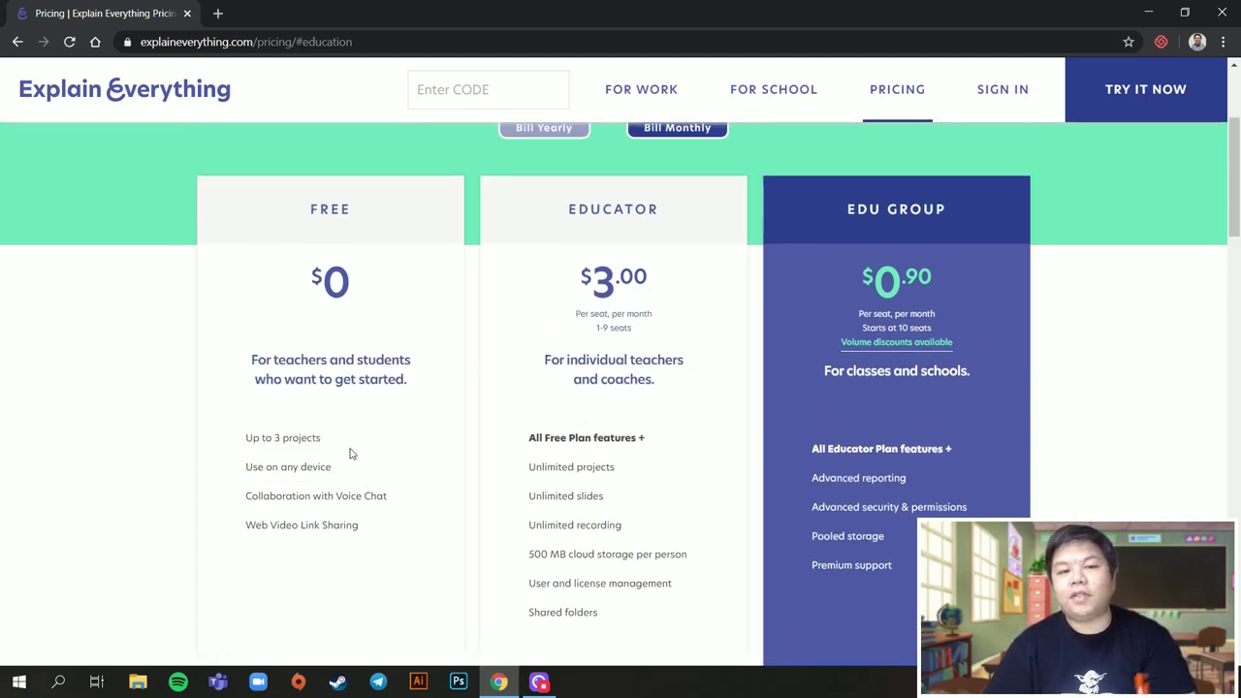
{"action": "scroll", "coordinate": [393, 422], "scroll_direction": "up", "scroll_amount": 1}
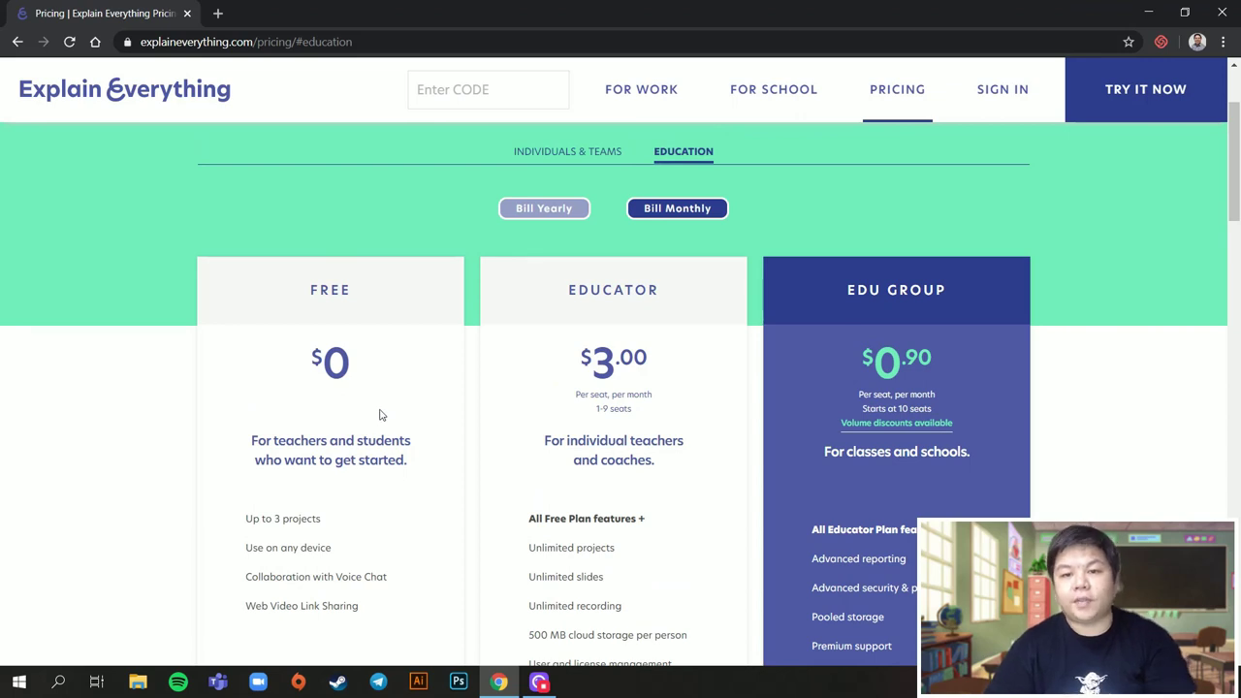
{"action": "scroll", "coordinate": [380, 415], "scroll_direction": "down", "scroll_amount": 2}
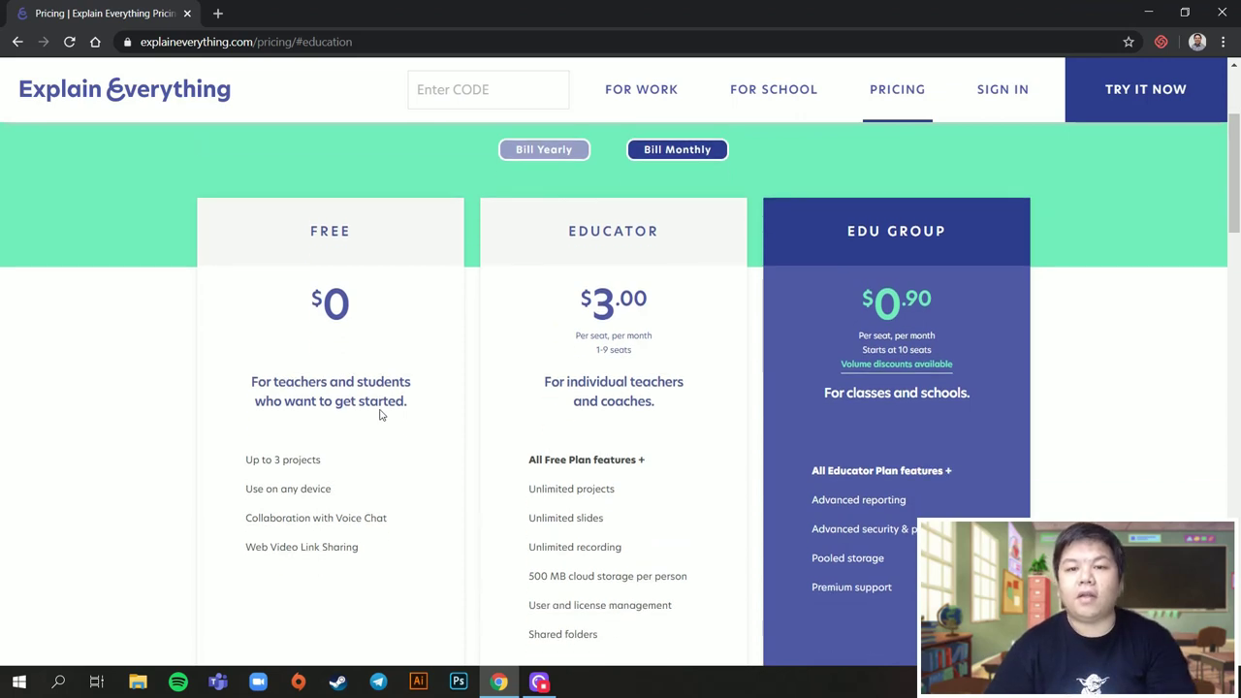
Start the free sign-up with Google and allow Explain Everything access to the account
{"action": "left_click", "coordinate": [314, 630]}
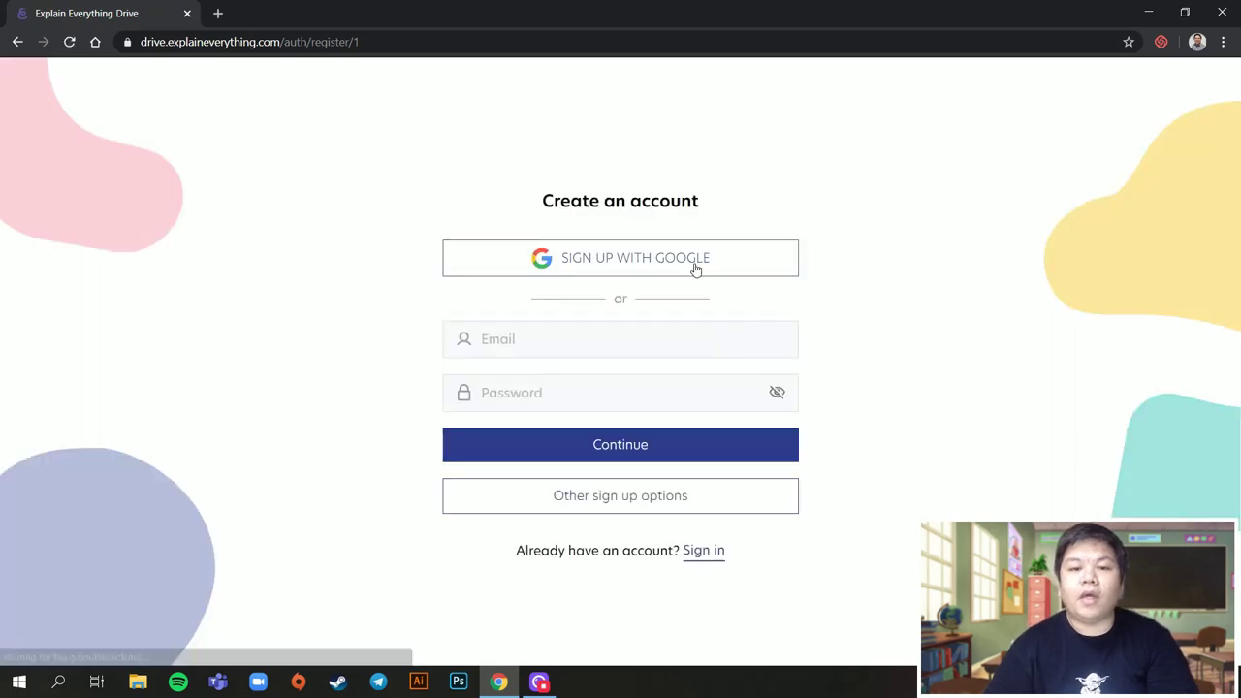
{"action": "left_click", "coordinate": [695, 269]}
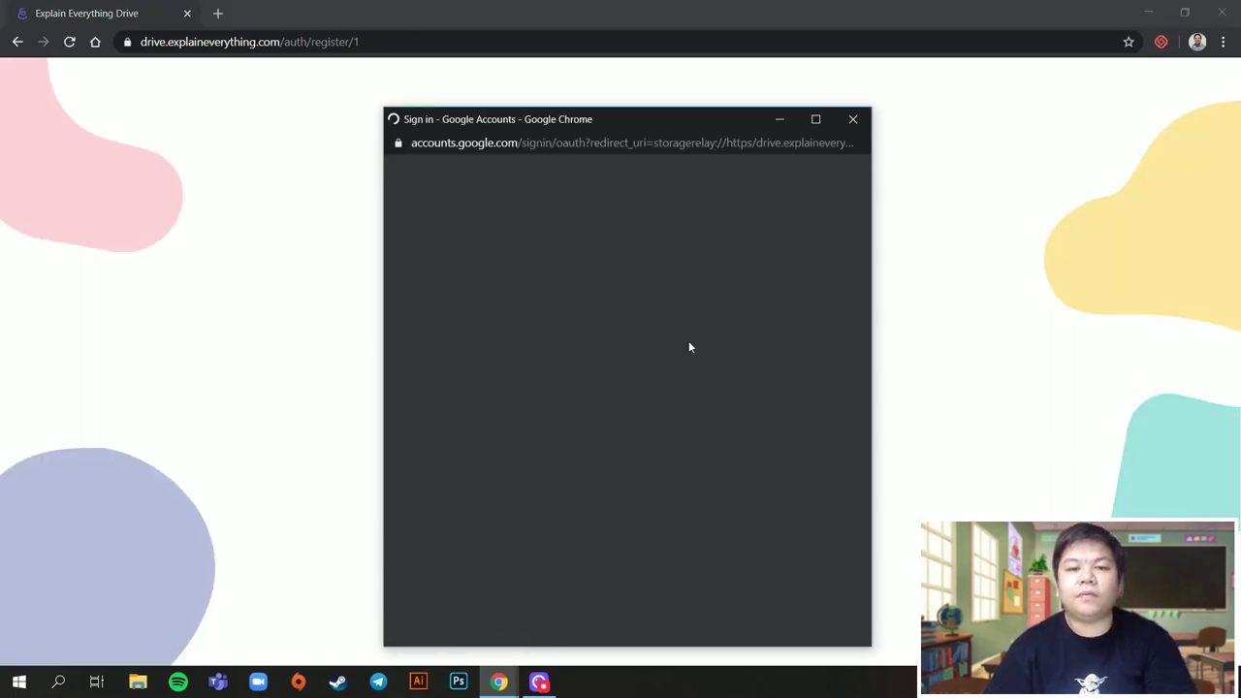
{"action": "left_click", "coordinate": [548, 431]}
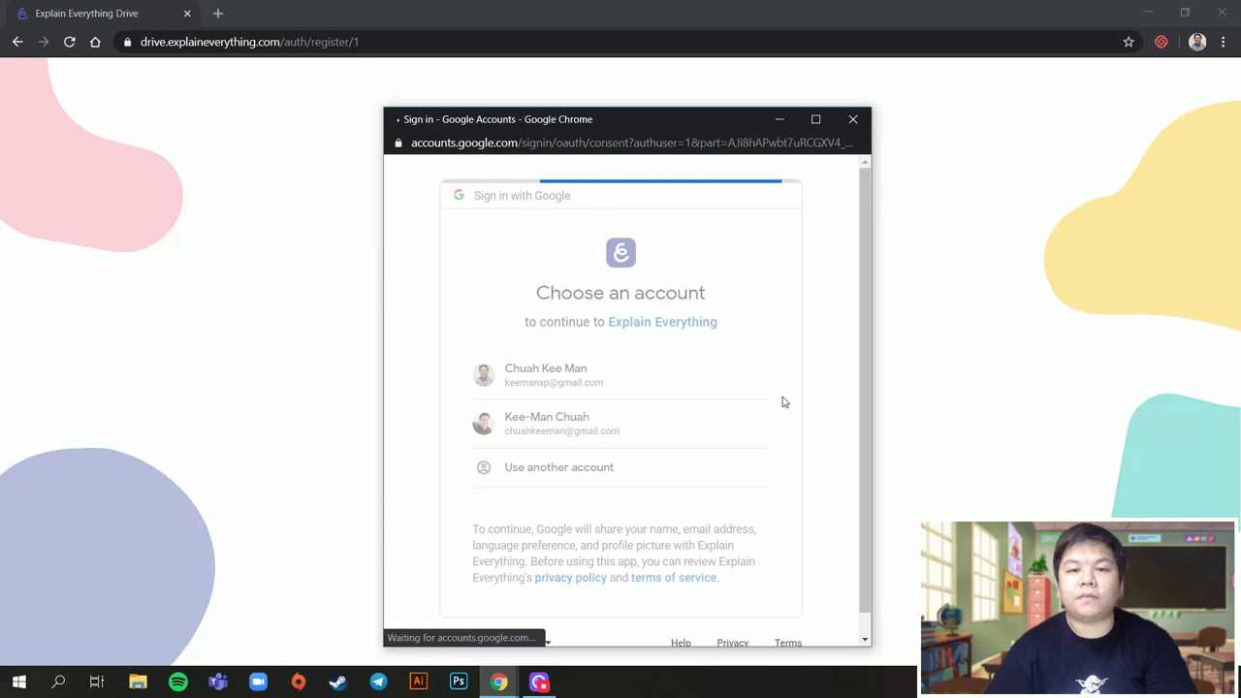
{"action": "scroll", "coordinate": [746, 465], "scroll_direction": "down", "scroll_amount": 1}
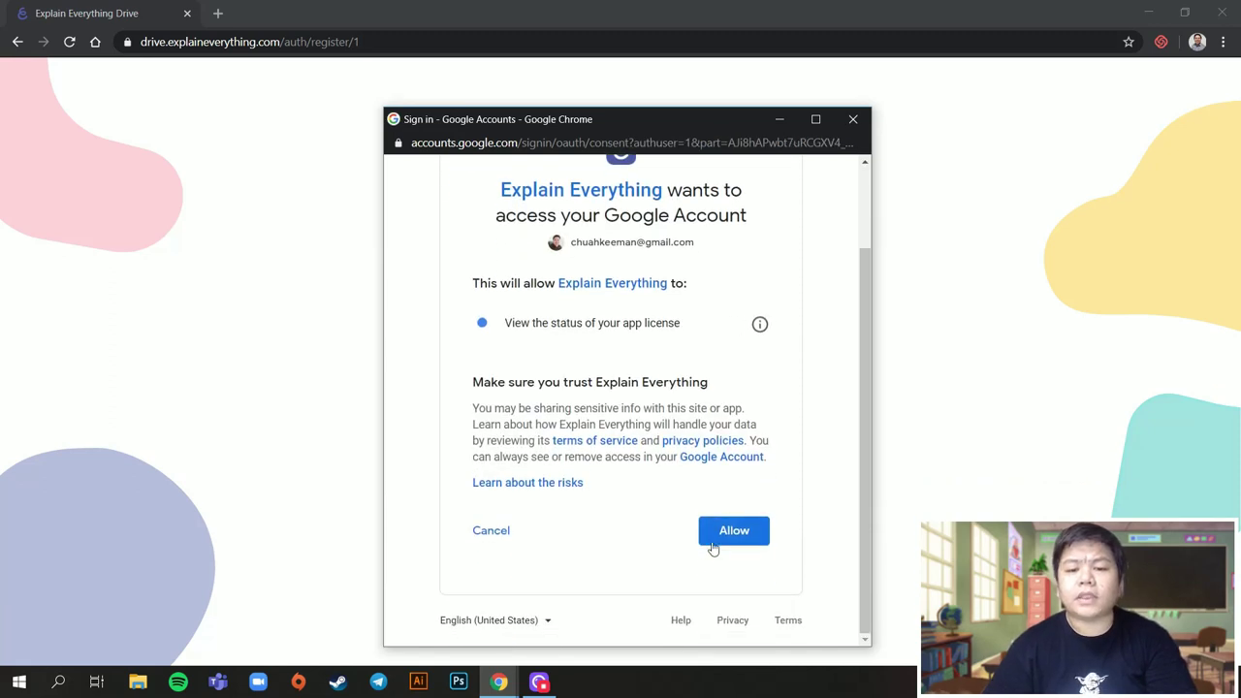
{"action": "left_click", "coordinate": [727, 535]}
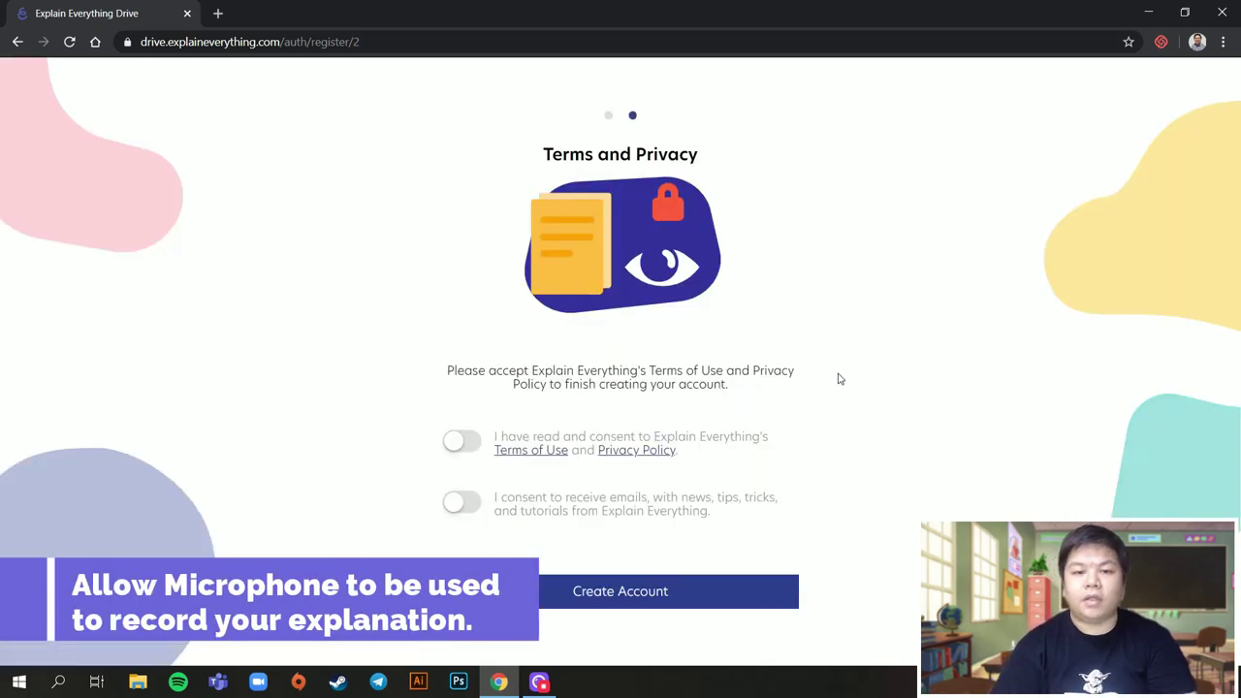
Accept the Terms of Use and Privacy Policy, opt in to tips e-mails, and create the account
{"action": "left_click", "coordinate": [470, 444]}
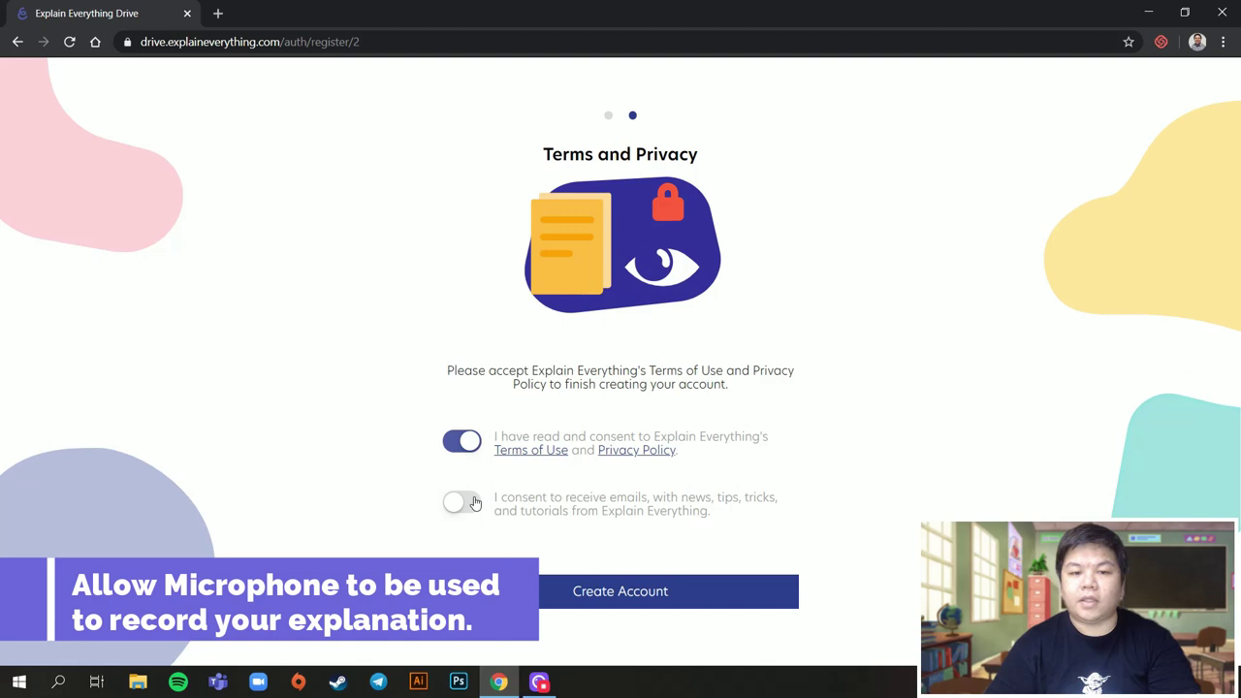
{"action": "left_click", "coordinate": [475, 502]}
{"action": "left_click", "coordinate": [576, 591]}
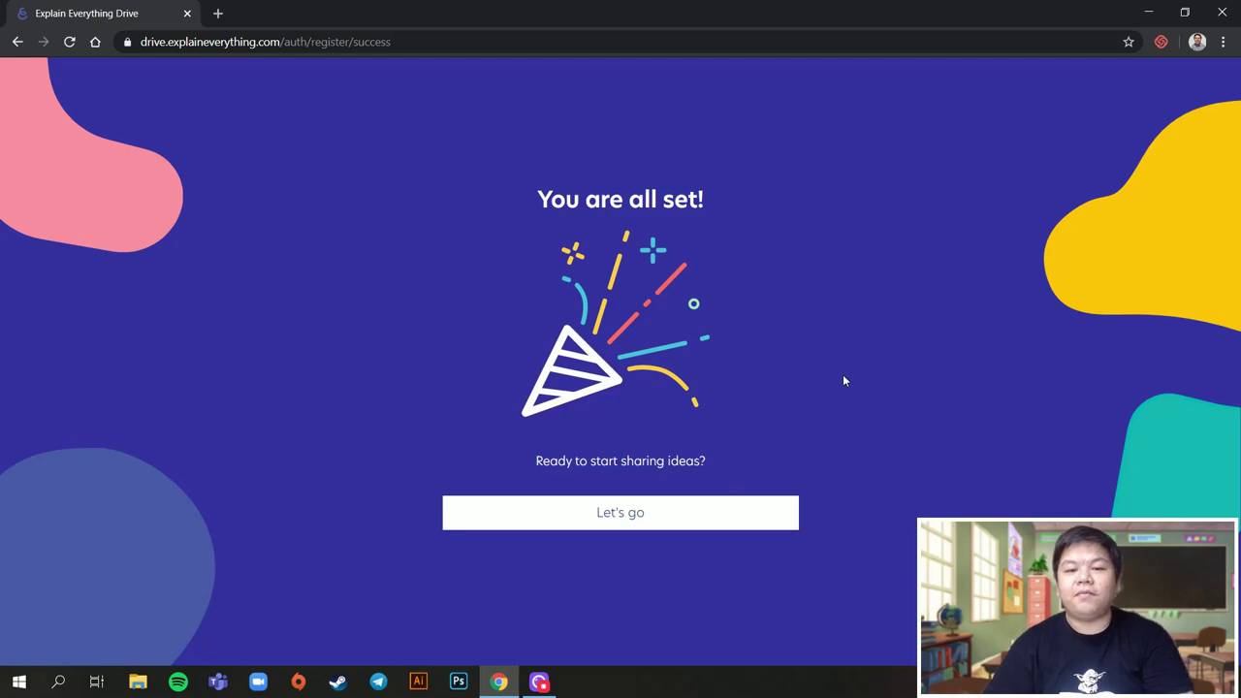
Continue to My Drive and create a new project starting from a Blank whiteboard
{"action": "left_click", "coordinate": [582, 516]}
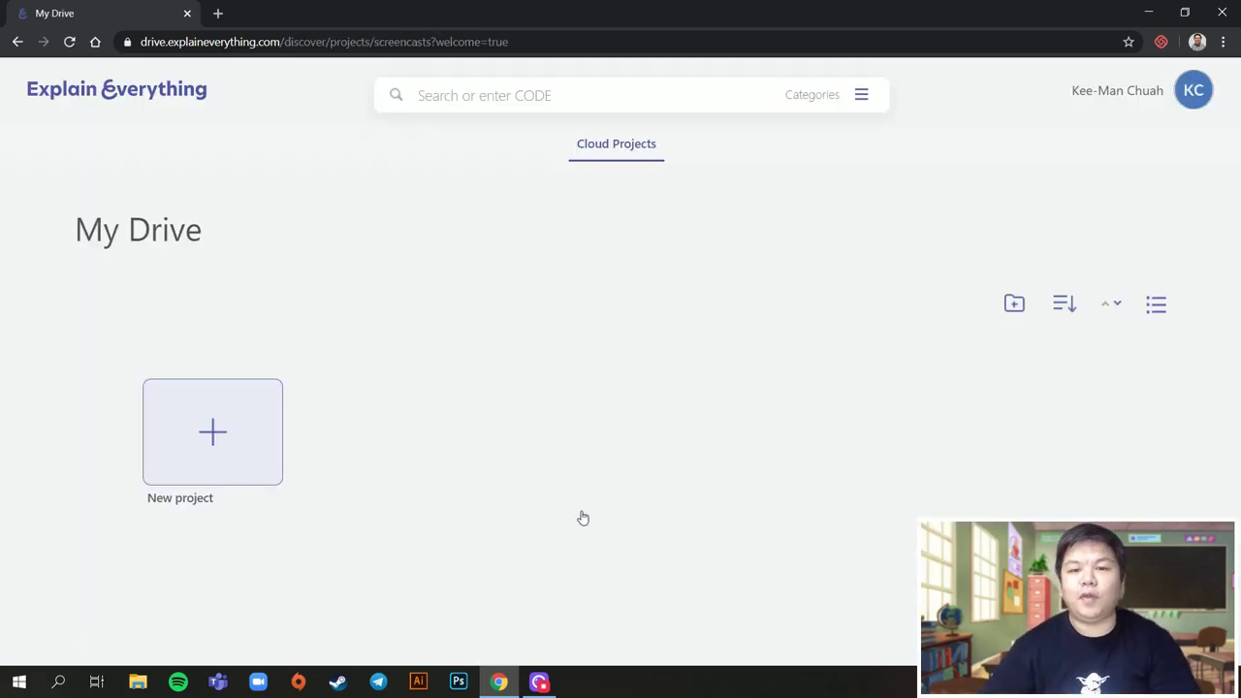
{"action": "left_click", "coordinate": [229, 446]}
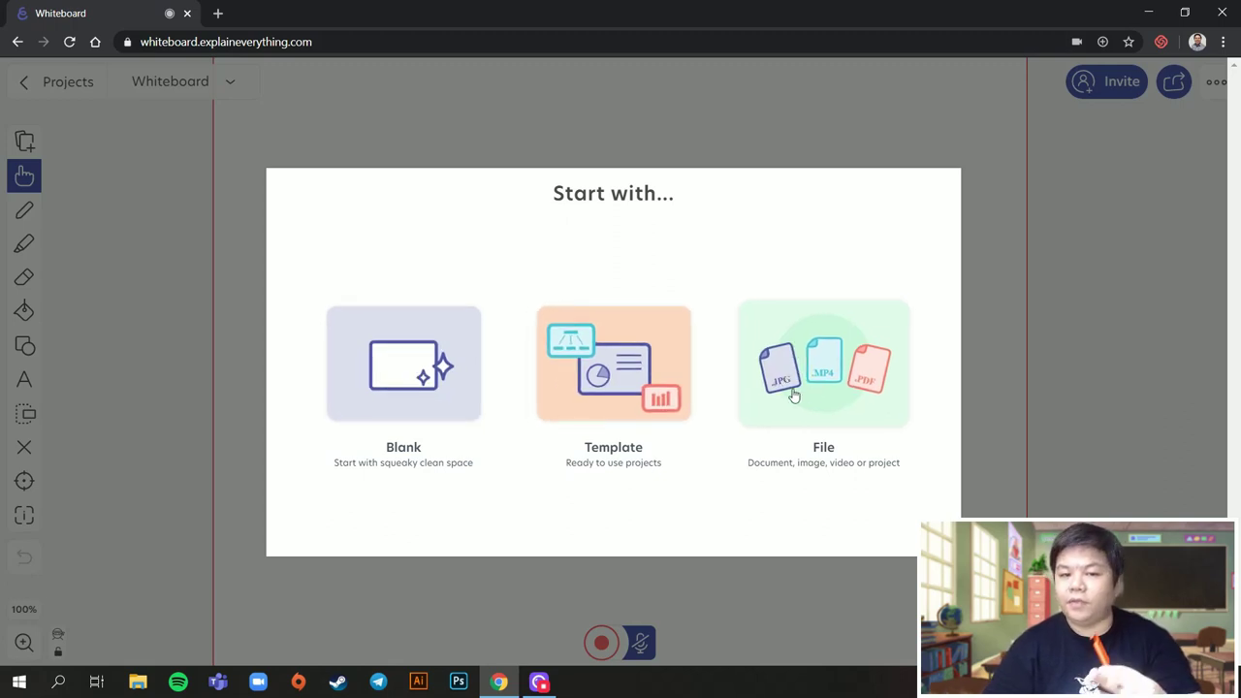
{"action": "left_click", "coordinate": [408, 375]}
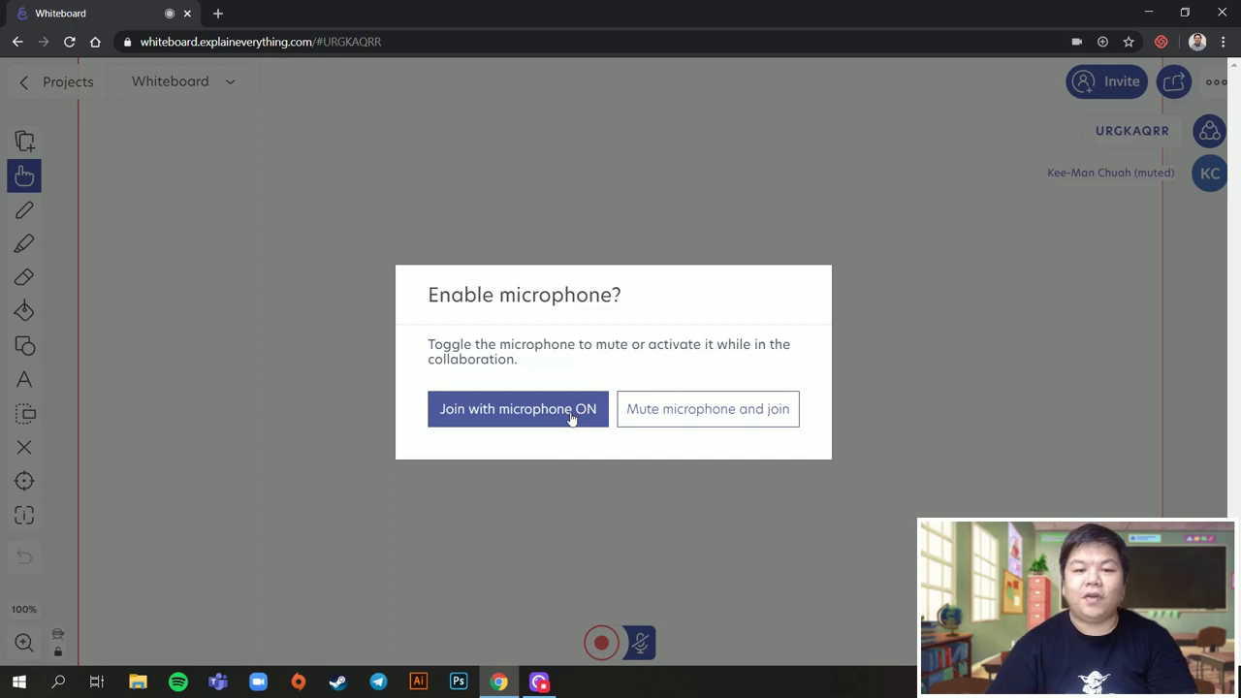
Join the board with the microphone on and switch to the pen with P
{"action": "left_click", "coordinate": [572, 412]}
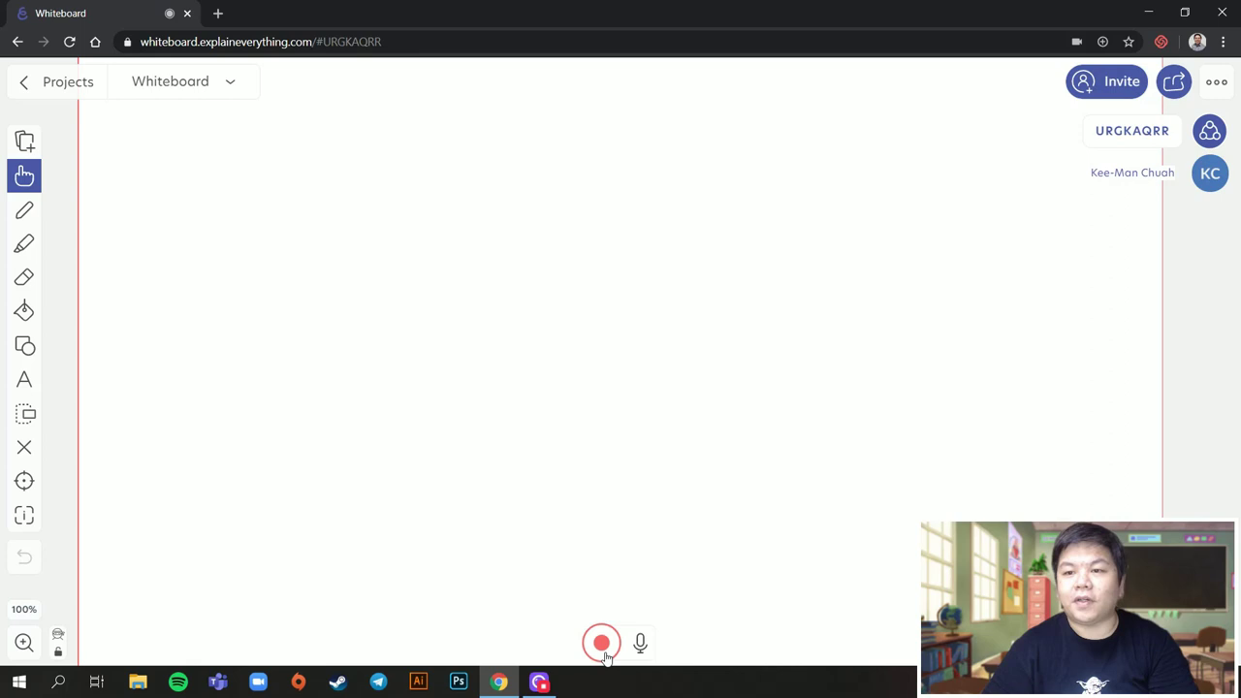
{"action": "key", "text": "p"}
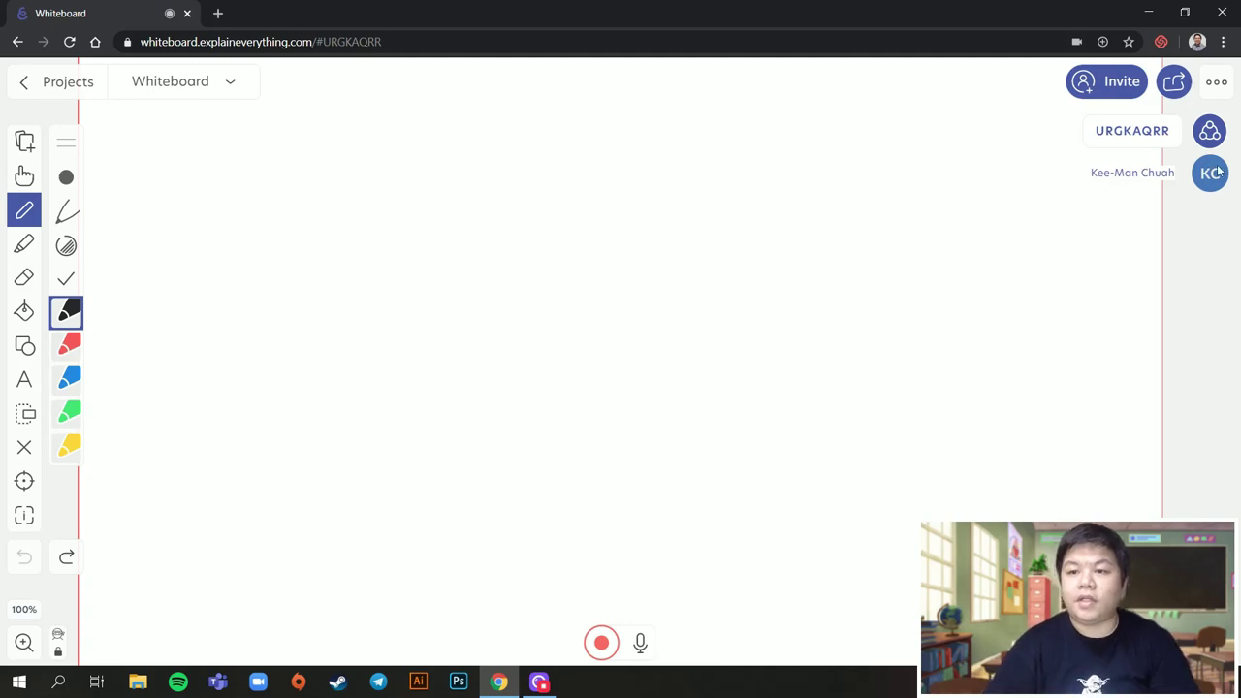
Choose a pen nib style and a thinner stroke size for the pen
{"action": "left_click", "coordinate": [24, 176]}
{"action": "left_click", "coordinate": [24, 209]}
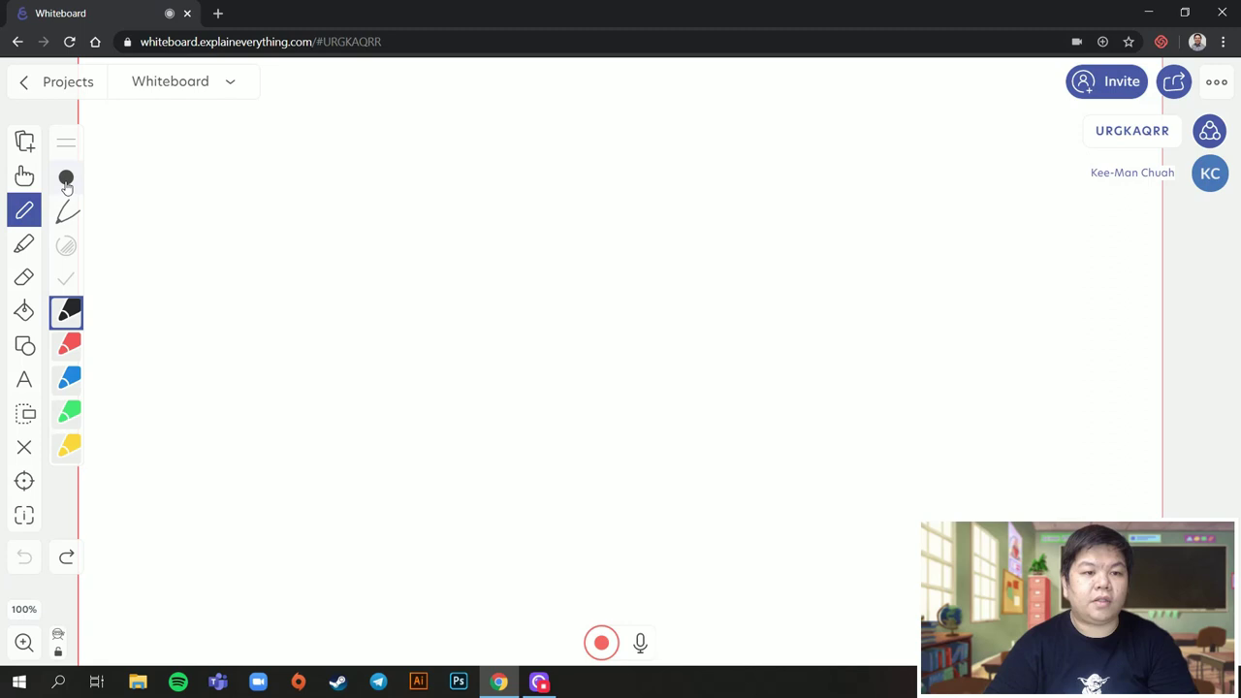
{"action": "left_click", "coordinate": [66, 223]}
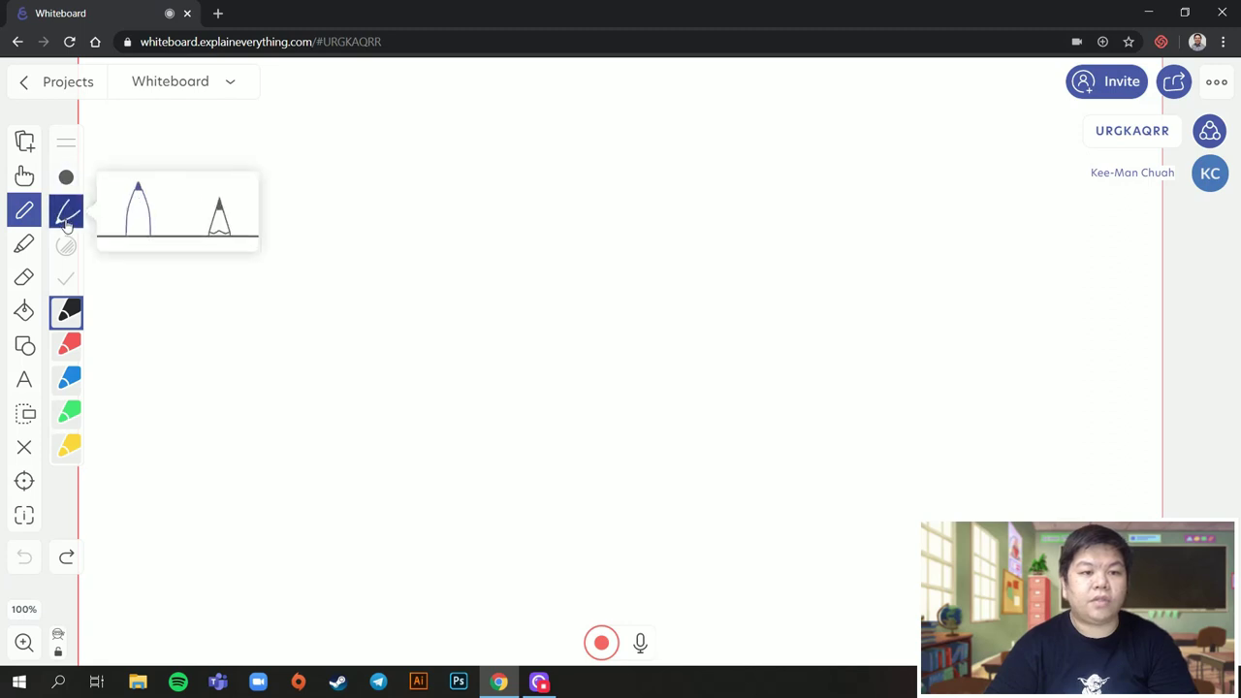
{"action": "left_click", "coordinate": [229, 212]}
{"action": "left_click", "coordinate": [65, 180]}
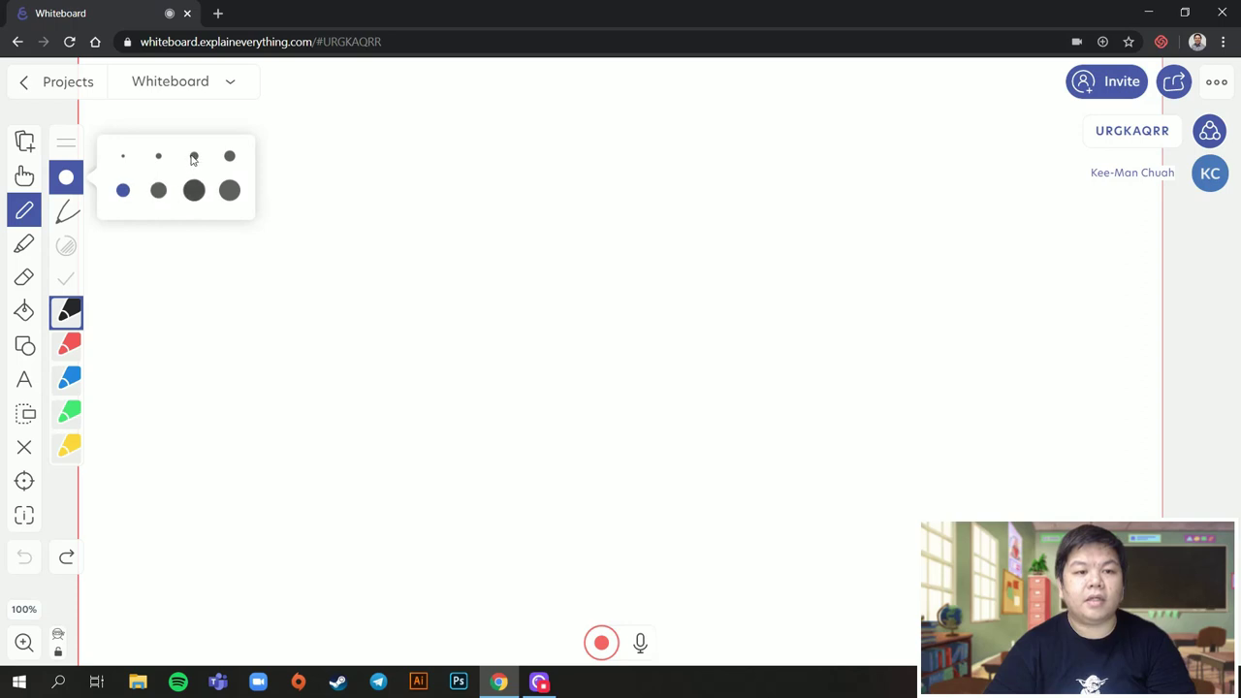
{"action": "left_click", "coordinate": [158, 192]}
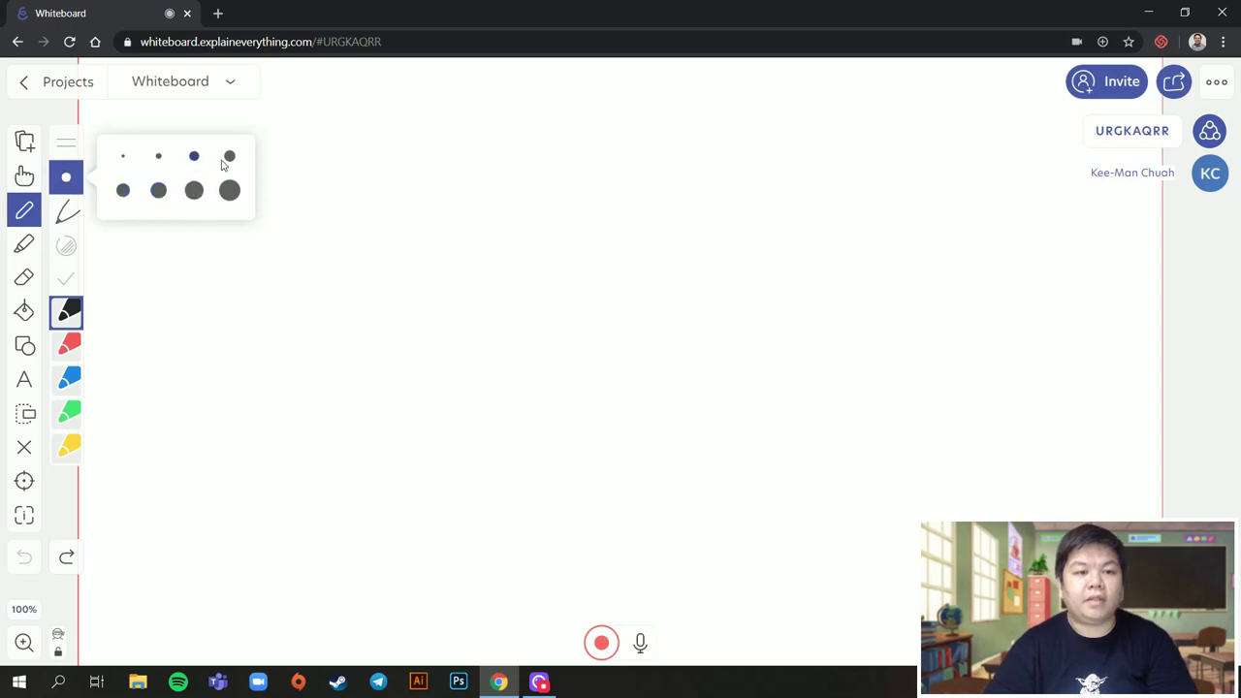
{"action": "left_click", "coordinate": [73, 212]}
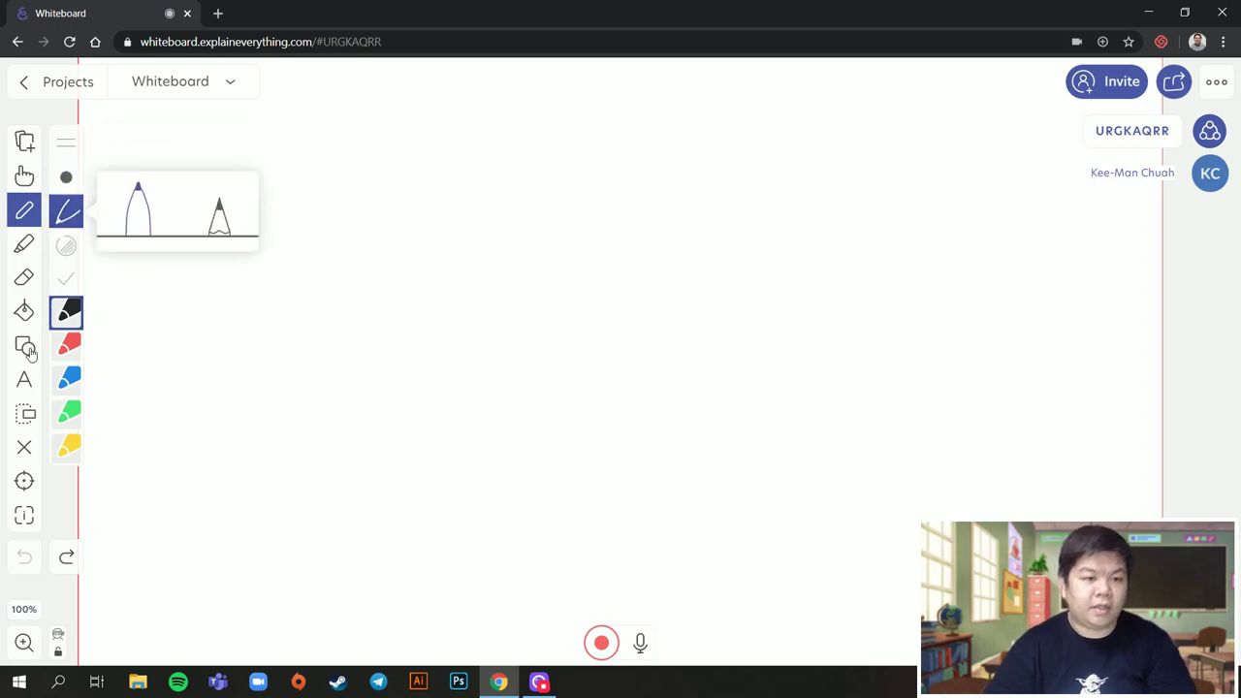
Try the eraser, highlighter, shape and text tools in turn
{"action": "left_click", "coordinate": [25, 279]}
{"action": "left_click", "coordinate": [24, 243]}
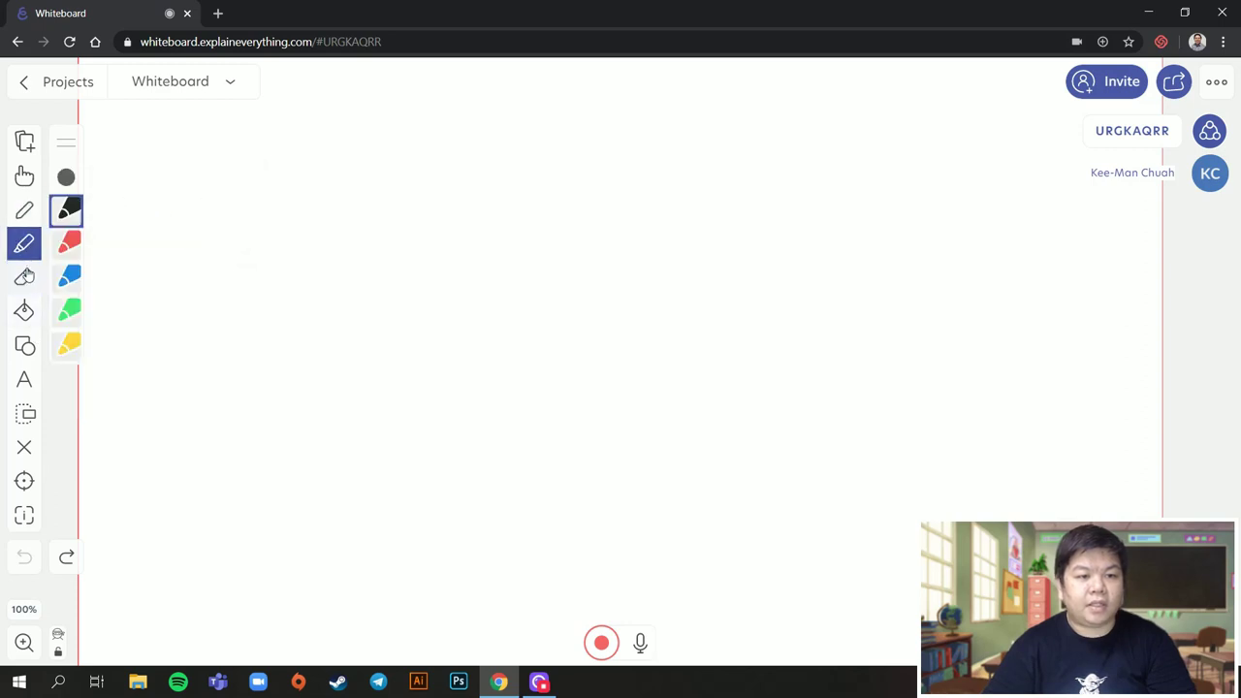
{"action": "left_click", "coordinate": [25, 351]}
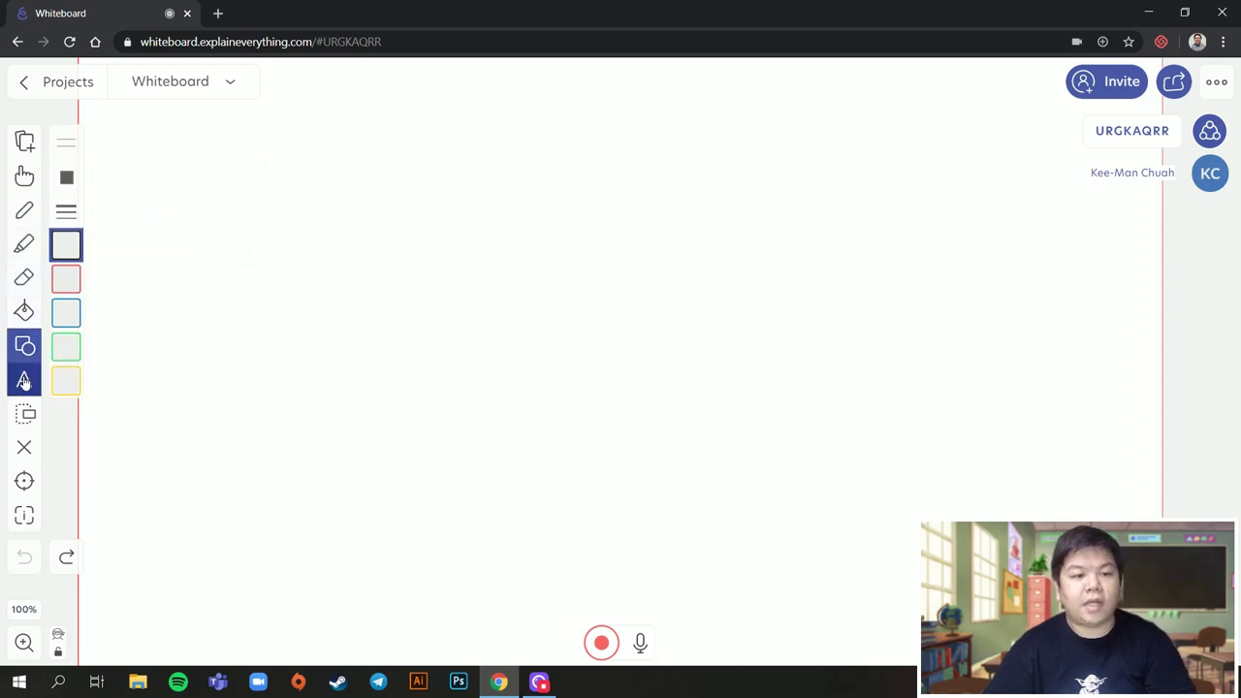
{"action": "left_click", "coordinate": [24, 379]}
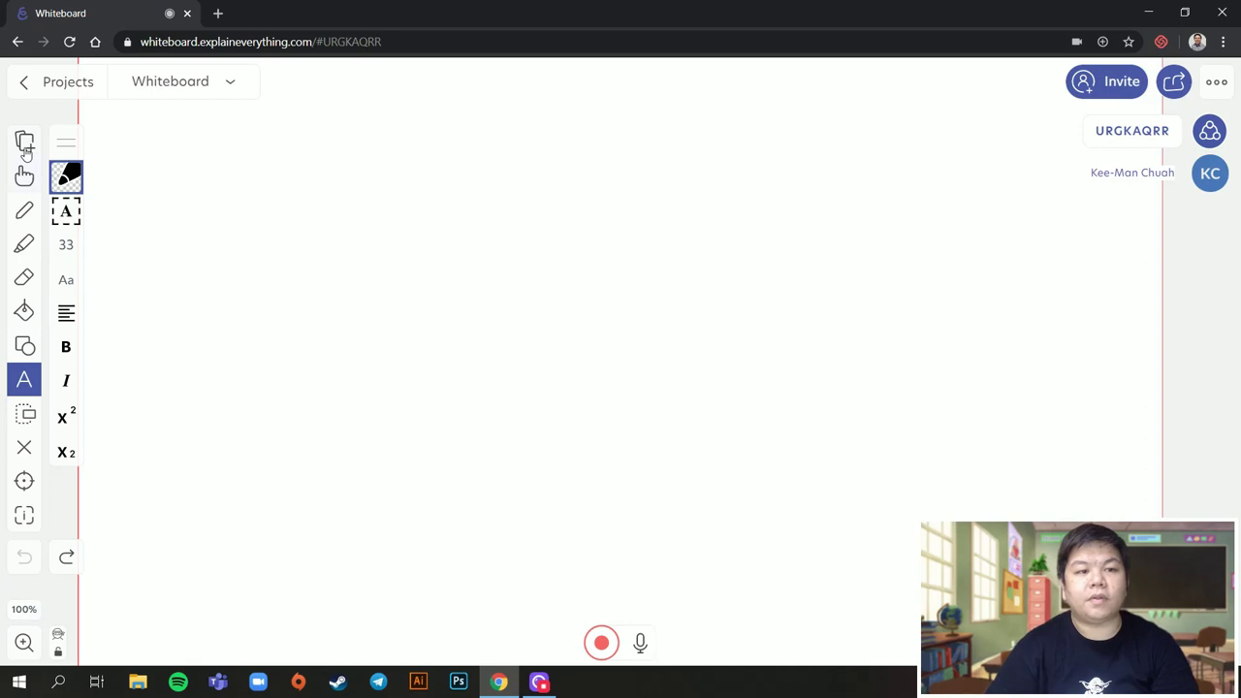
Reselect the pen tool on the blank whiteboard
{"action": "left_click", "coordinate": [24, 211]}
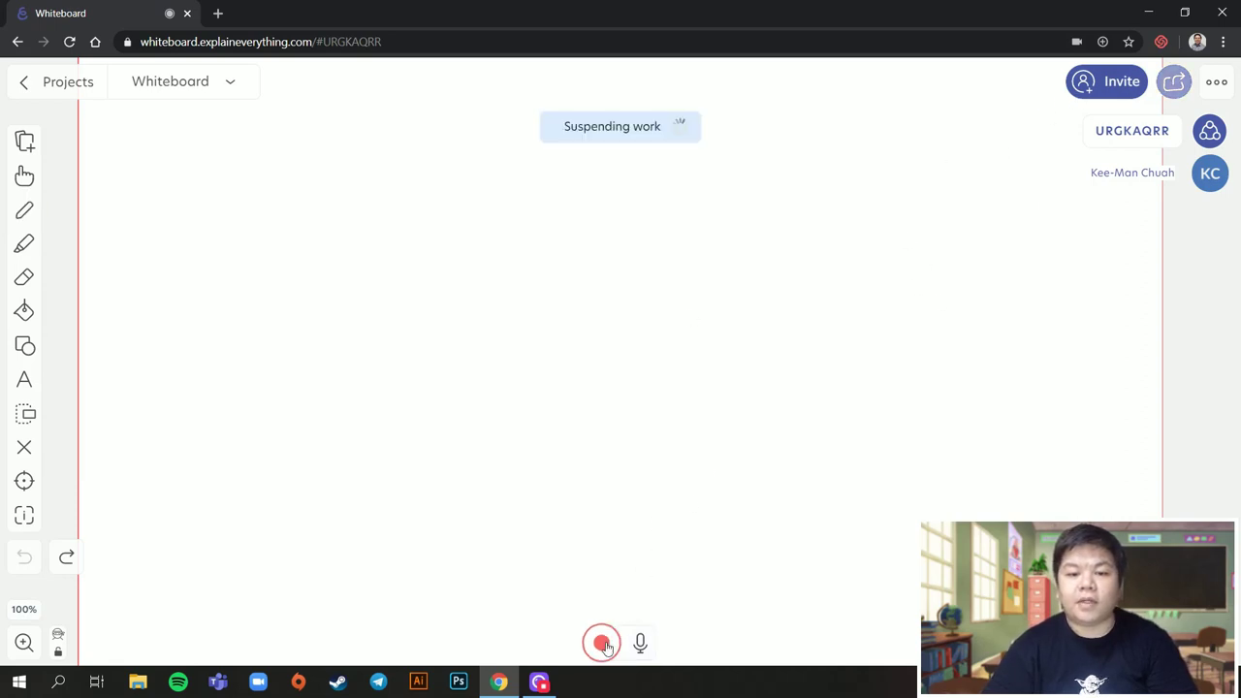
Start recording and handwrite 1+1=2 with 2+2=4 on the line below
{"action": "key", "text": "p"}
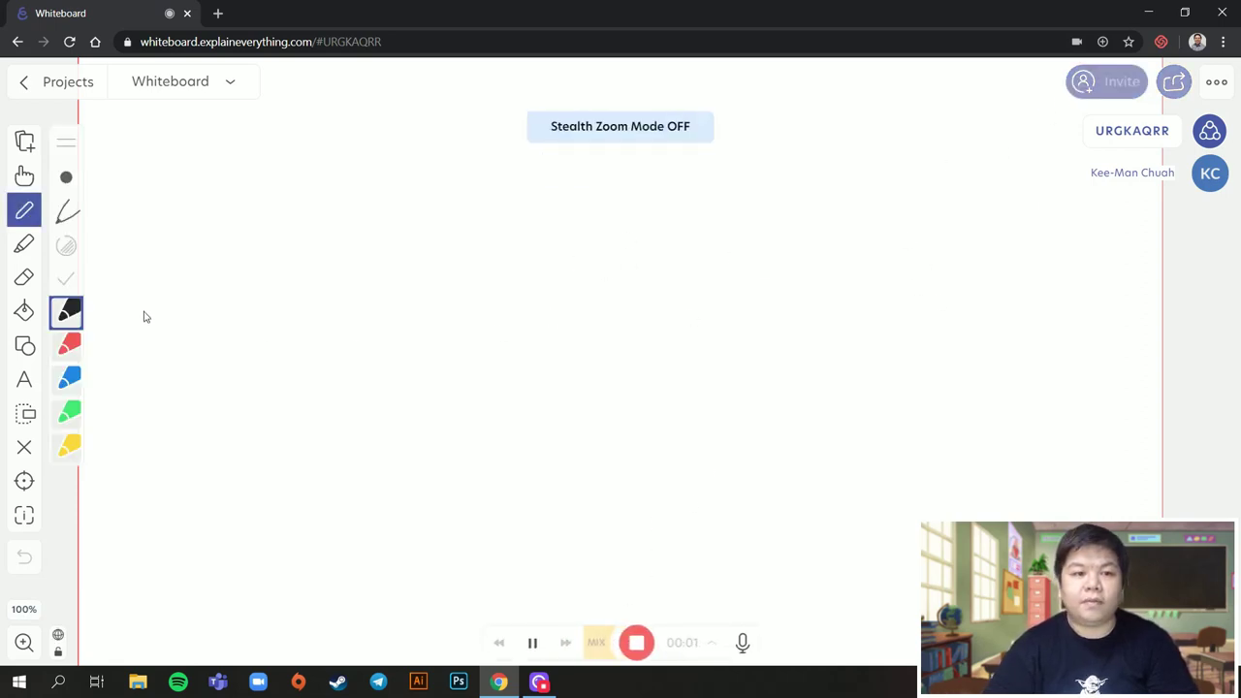
{"action": "left_click_drag", "start_coordinate": [344, 247], "coordinate": [349, 320]}
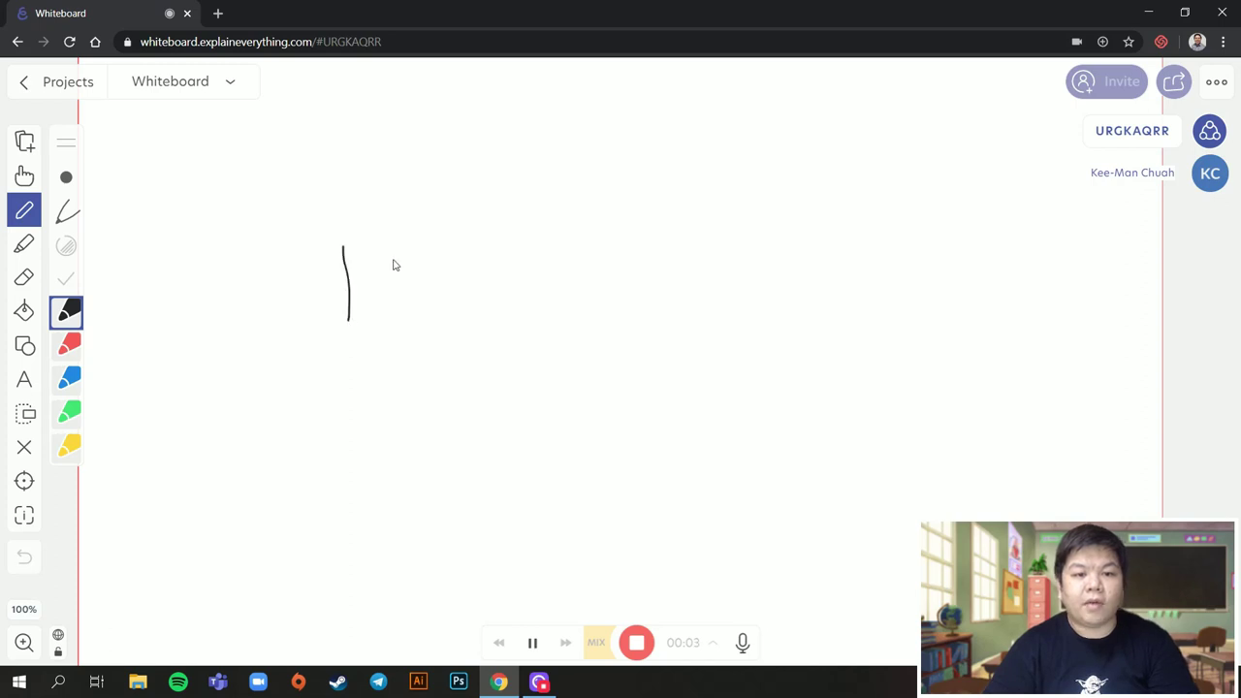
{"action": "mouse_move", "coordinate": [415, 248]}
{"action": "left_mouse_down"}
{"action": "mouse_move", "coordinate": [408, 308]}
{"action": "mouse_move", "coordinate": [451, 281]}
{"action": "mouse_move", "coordinate": [509, 308]}
{"action": "left_mouse_up"}
{"action": "mouse_move", "coordinate": [545, 257]}
{"action": "left_mouse_down"}
{"action": "mouse_move", "coordinate": [583, 255]}
{"action": "mouse_move", "coordinate": [586, 272]}
{"action": "mouse_move", "coordinate": [627, 261]}
{"action": "mouse_move", "coordinate": [649, 307]}
{"action": "left_mouse_up"}
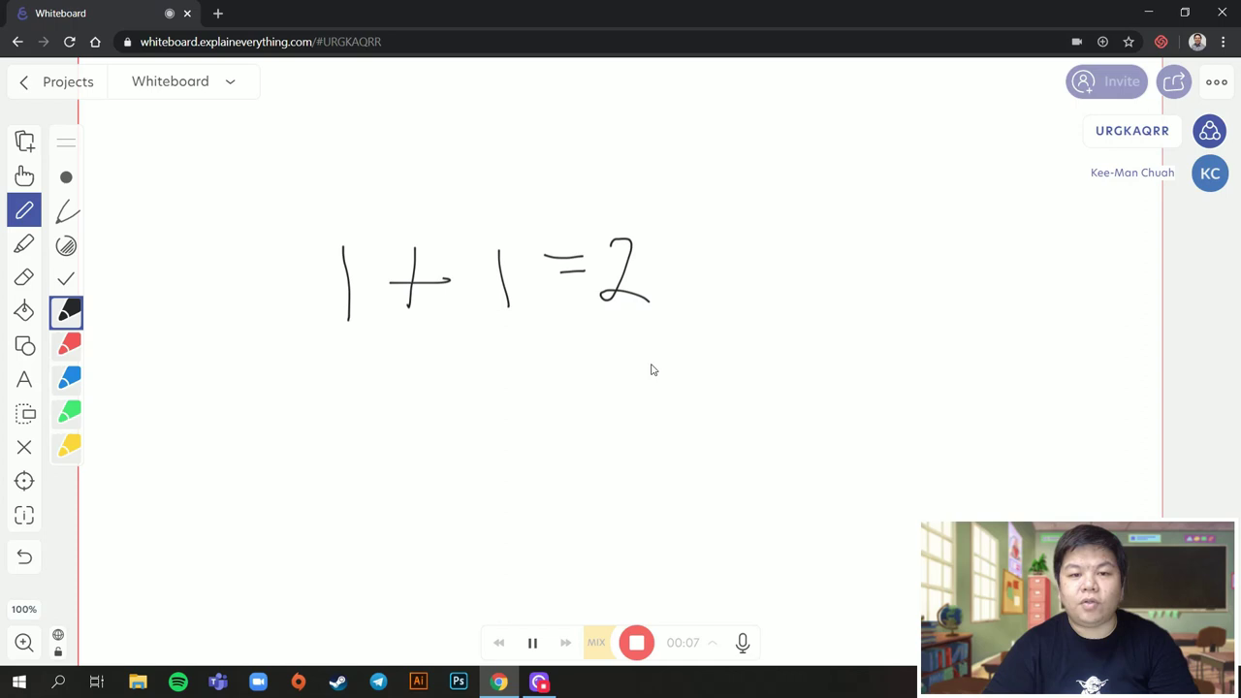
{"action": "left_click_drag", "start_coordinate": [337, 378], "coordinate": [385, 434]}
{"action": "mouse_move", "coordinate": [438, 373]}
{"action": "left_mouse_down"}
{"action": "mouse_move", "coordinate": [436, 420]}
{"action": "mouse_move", "coordinate": [463, 389]}
{"action": "mouse_move", "coordinate": [525, 394]}
{"action": "mouse_move", "coordinate": [585, 380]}
{"action": "left_mouse_up"}
{"action": "left_click", "coordinate": [554, 372]}
{"action": "mouse_move", "coordinate": [561, 397]}
{"action": "left_mouse_down"}
{"action": "mouse_move", "coordinate": [600, 387]}
{"action": "mouse_move", "coordinate": [682, 400]}
{"action": "mouse_move", "coordinate": [667, 436]}
{"action": "left_mouse_up"}
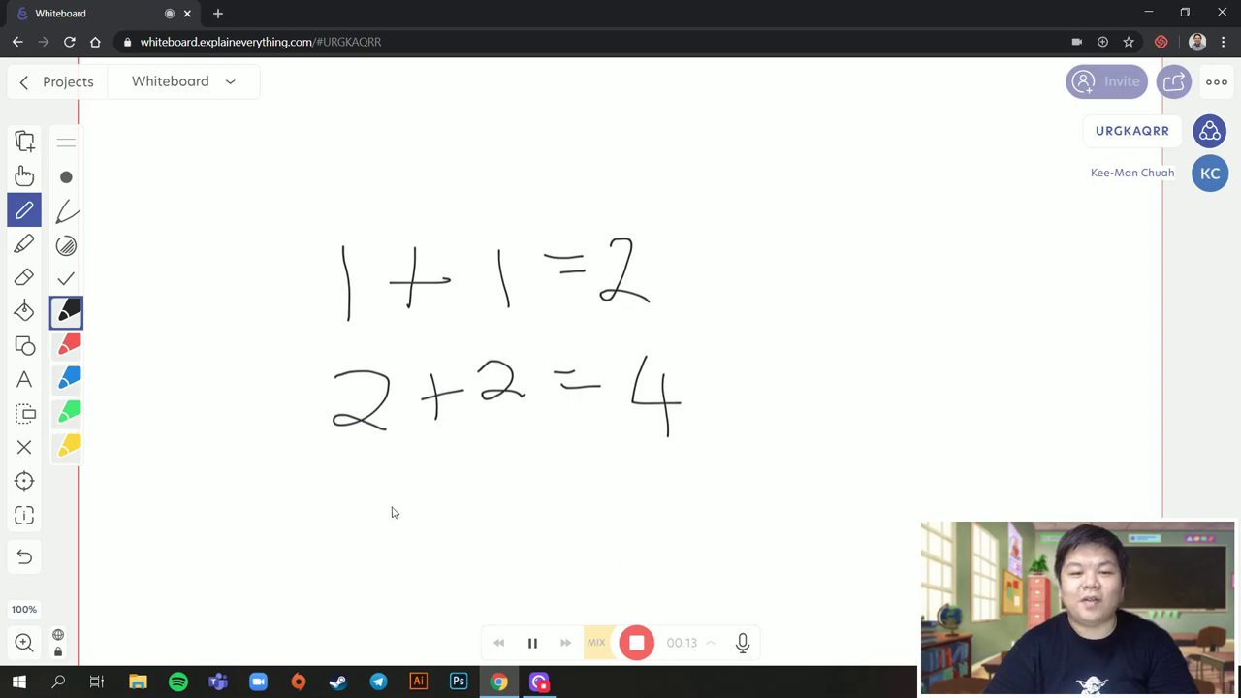
Handwrite 3+3=? on a third line below 2+2=4
{"action": "mouse_move", "coordinate": [370, 482]}
{"action": "left_mouse_down"}
{"action": "mouse_move", "coordinate": [407, 485]}
{"action": "mouse_move", "coordinate": [368, 533]}
{"action": "left_mouse_up"}
{"action": "mouse_move", "coordinate": [450, 482]}
{"action": "left_mouse_down"}
{"action": "mouse_move", "coordinate": [451, 520]}
{"action": "mouse_move", "coordinate": [519, 502]}
{"action": "mouse_move", "coordinate": [498, 536]}
{"action": "left_mouse_up"}
{"action": "mouse_move", "coordinate": [561, 499]}
{"action": "left_mouse_down"}
{"action": "mouse_move", "coordinate": [582, 496]}
{"action": "mouse_move", "coordinate": [580, 509]}
{"action": "left_mouse_up"}
{"action": "left_click", "coordinate": [551, 512]}
{"action": "mouse_move", "coordinate": [614, 463]}
{"action": "left_mouse_down"}
{"action": "mouse_move", "coordinate": [643, 473]}
{"action": "mouse_move", "coordinate": [628, 504]}
{"action": "left_mouse_up"}
{"action": "left_click", "coordinate": [632, 525]}
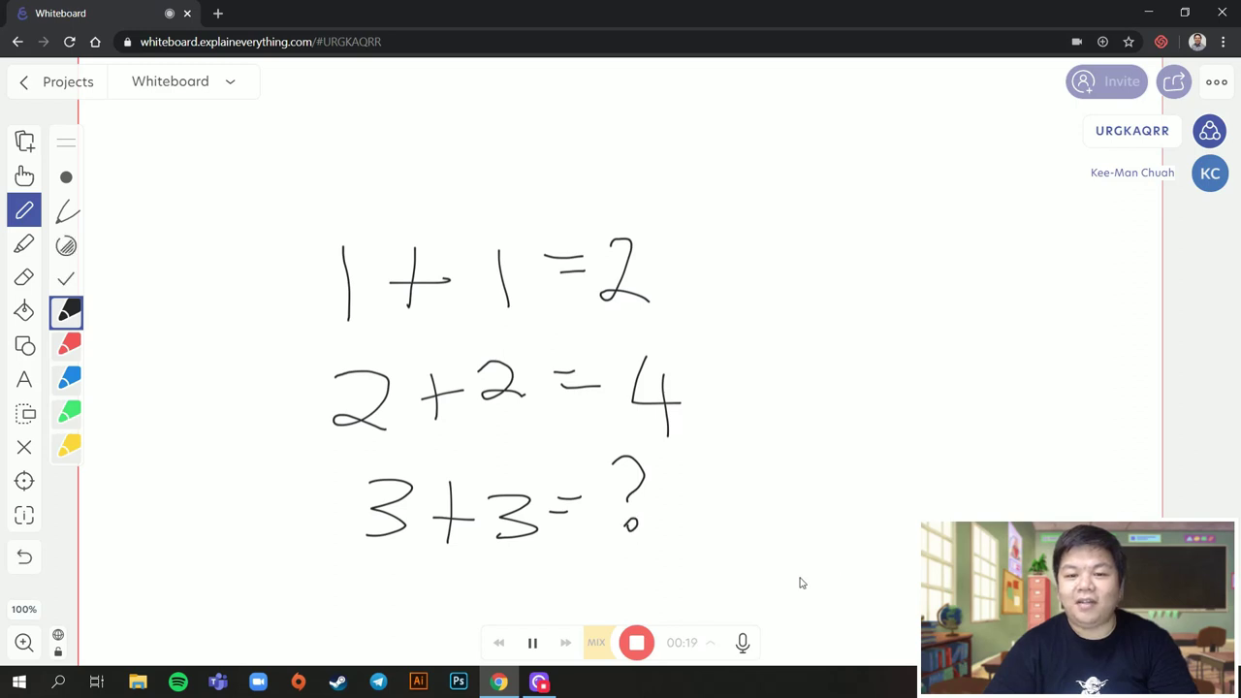
Stop the recording and skip playback to its end at 00:21
{"action": "left_click", "coordinate": [532, 642]}
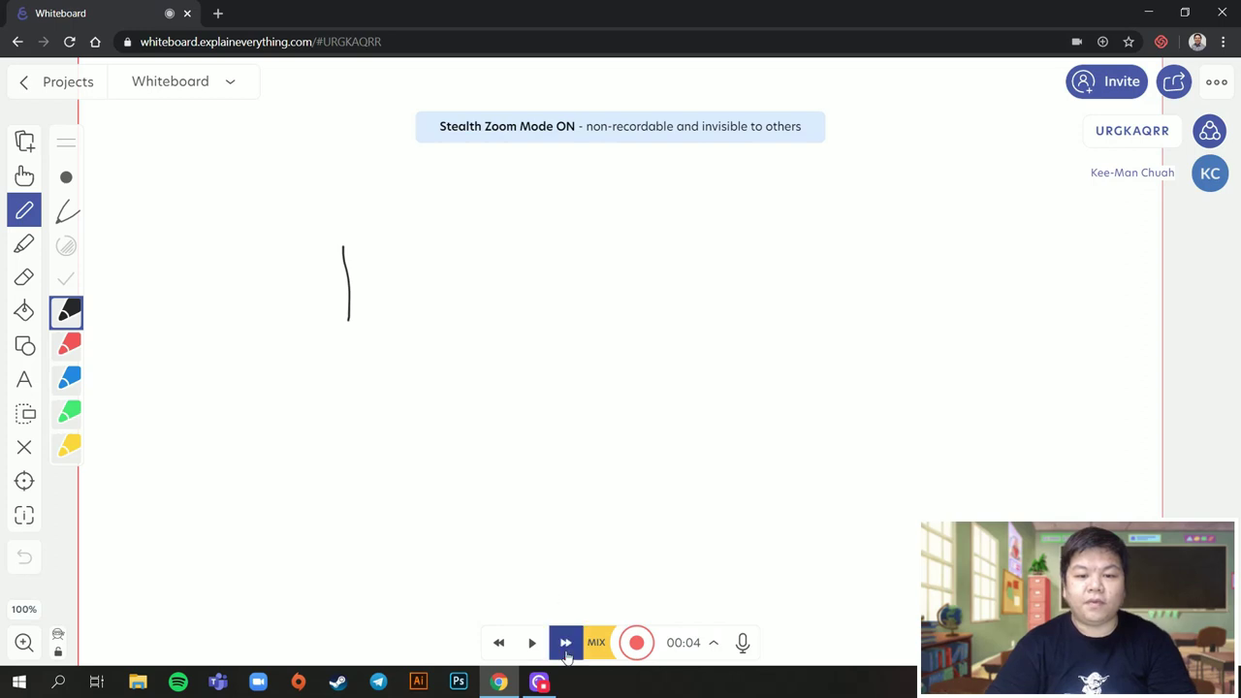
{"action": "left_click", "coordinate": [565, 643]}
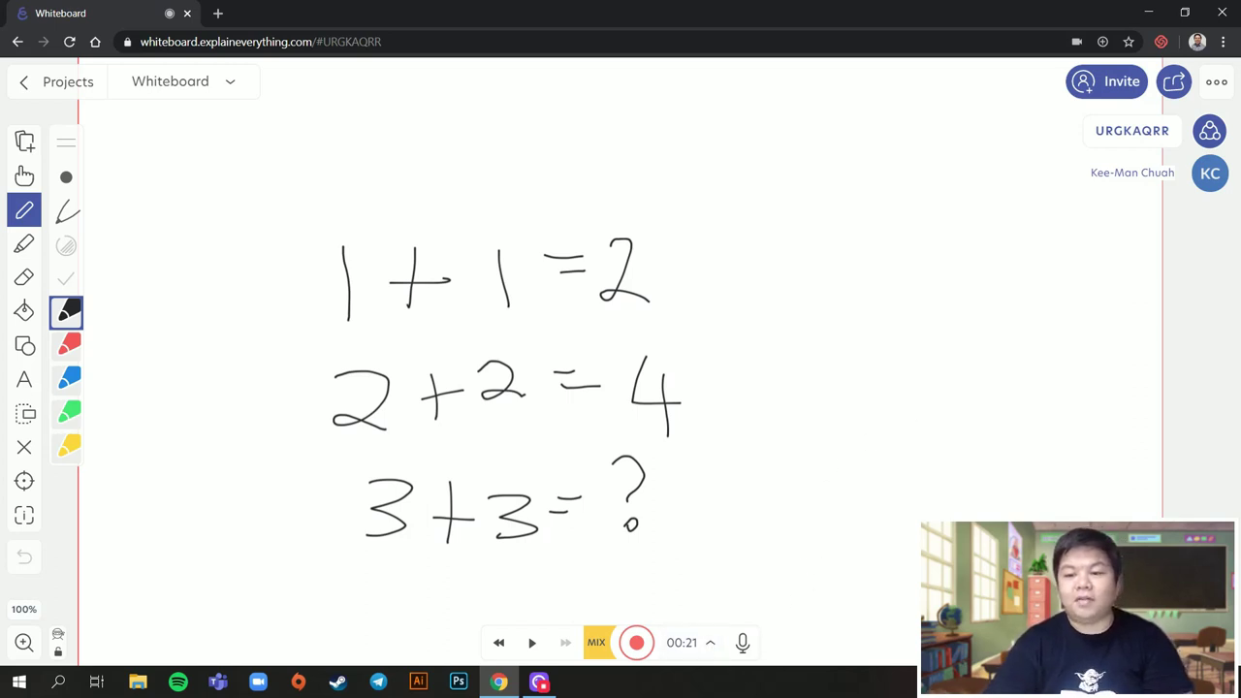
Create a web video link for the recording, retitle it 'Topic1', and copy the link
{"action": "key", "text": "h"}
{"action": "left_click", "coordinate": [1173, 81]}
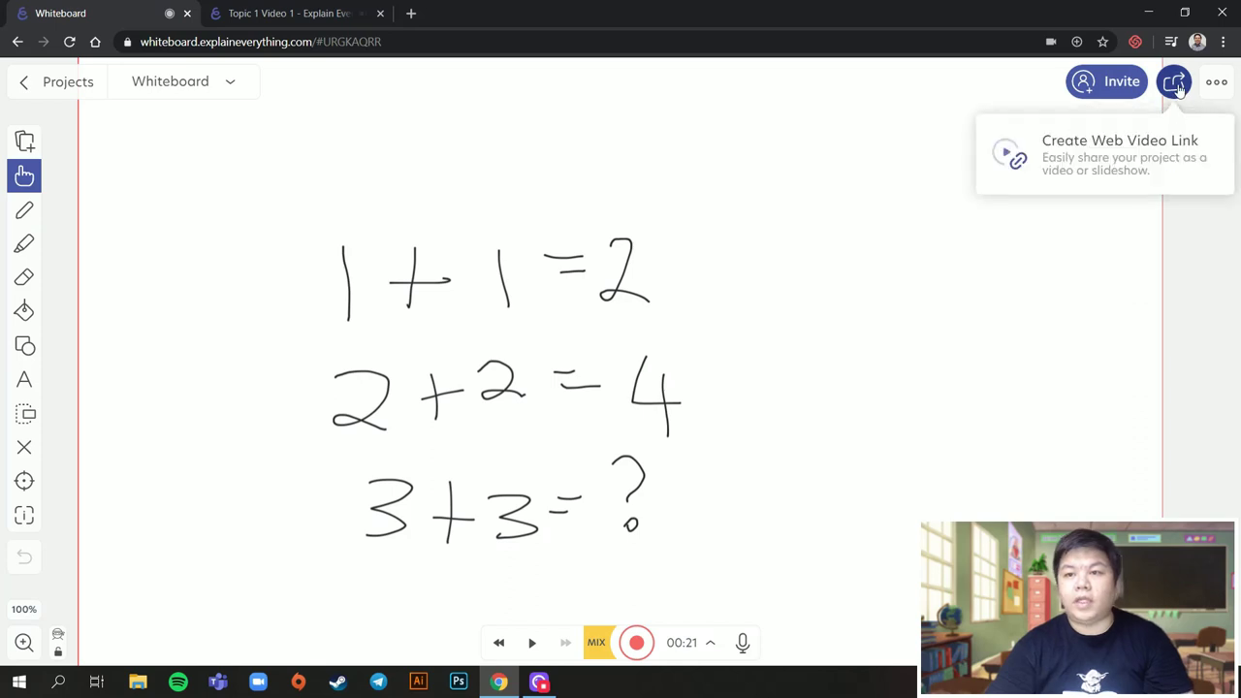
{"action": "left_click", "coordinate": [1117, 161]}
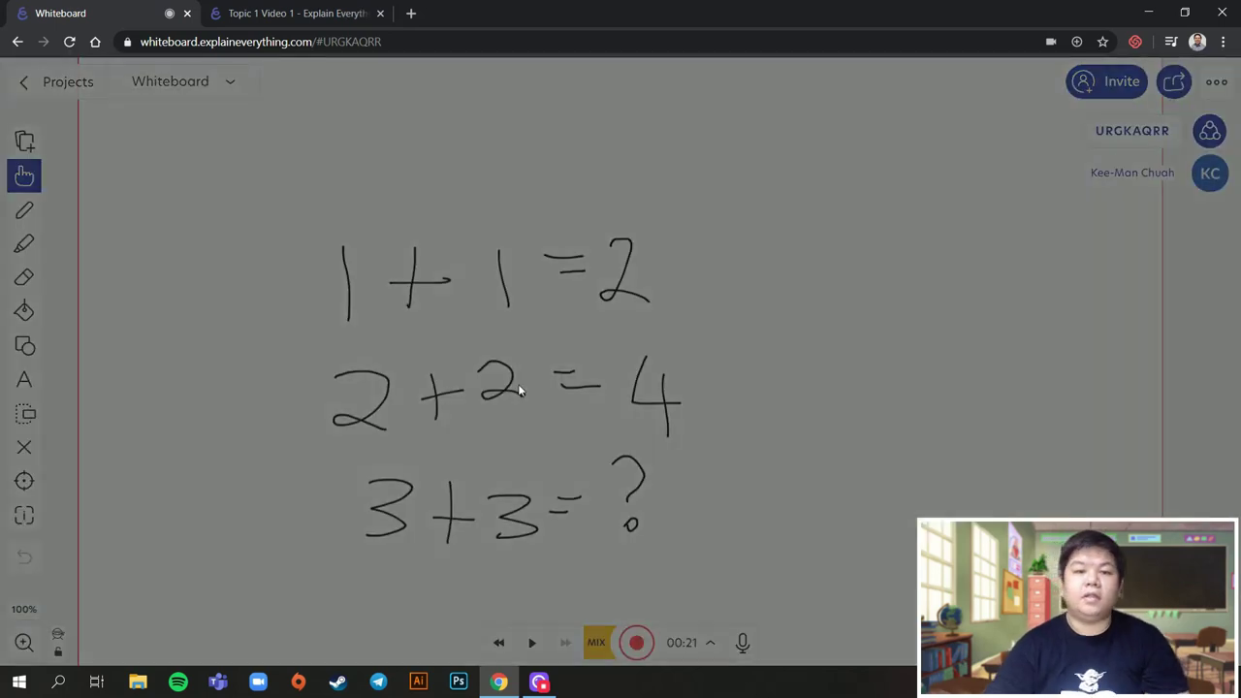
{"action": "left_click_drag", "start_coordinate": [461, 381], "coordinate": [380, 381]}
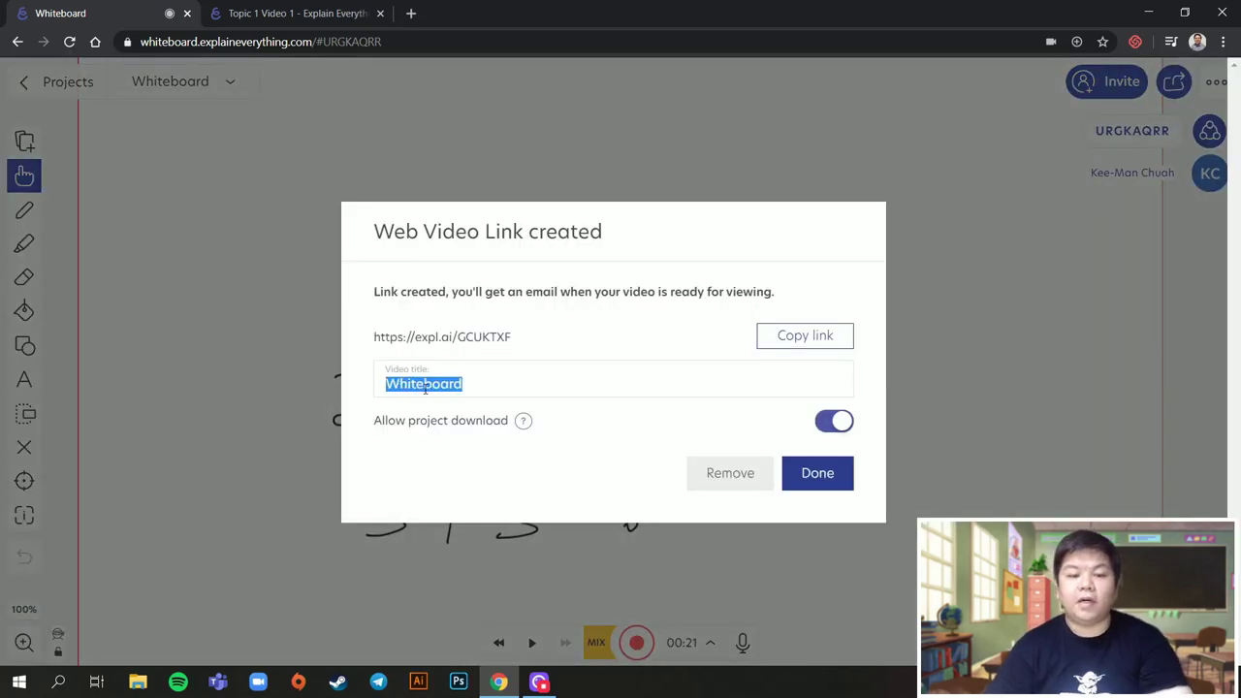
{"action": "type", "text": "o"}
{"action": "key", "text": "BackSpace"}
{"action": "type", "text": "Topic1"}
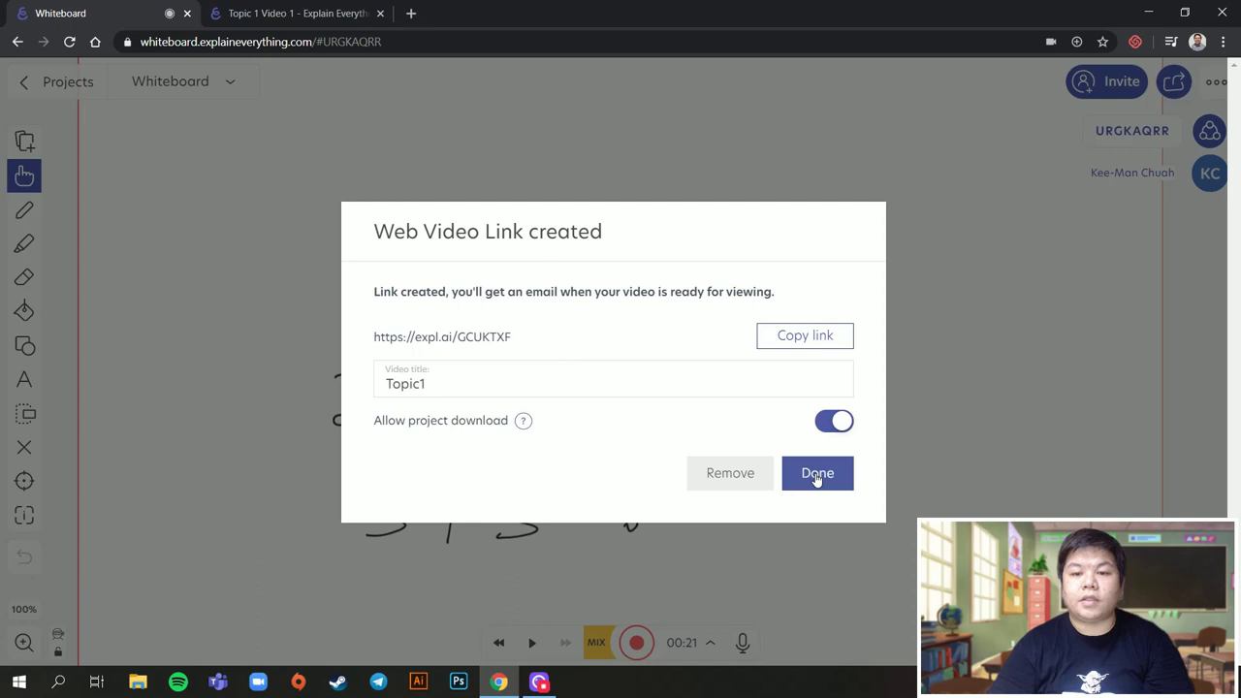
{"action": "left_click", "coordinate": [805, 335]}
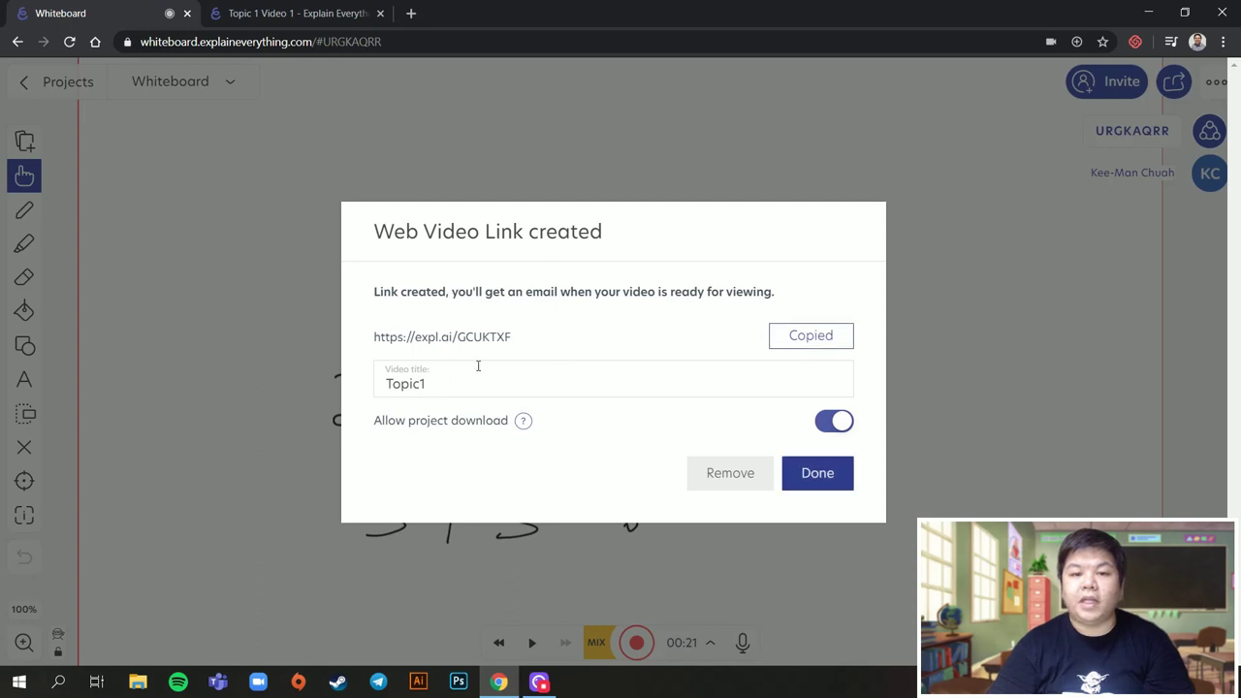
{"action": "left_click", "coordinate": [844, 477]}
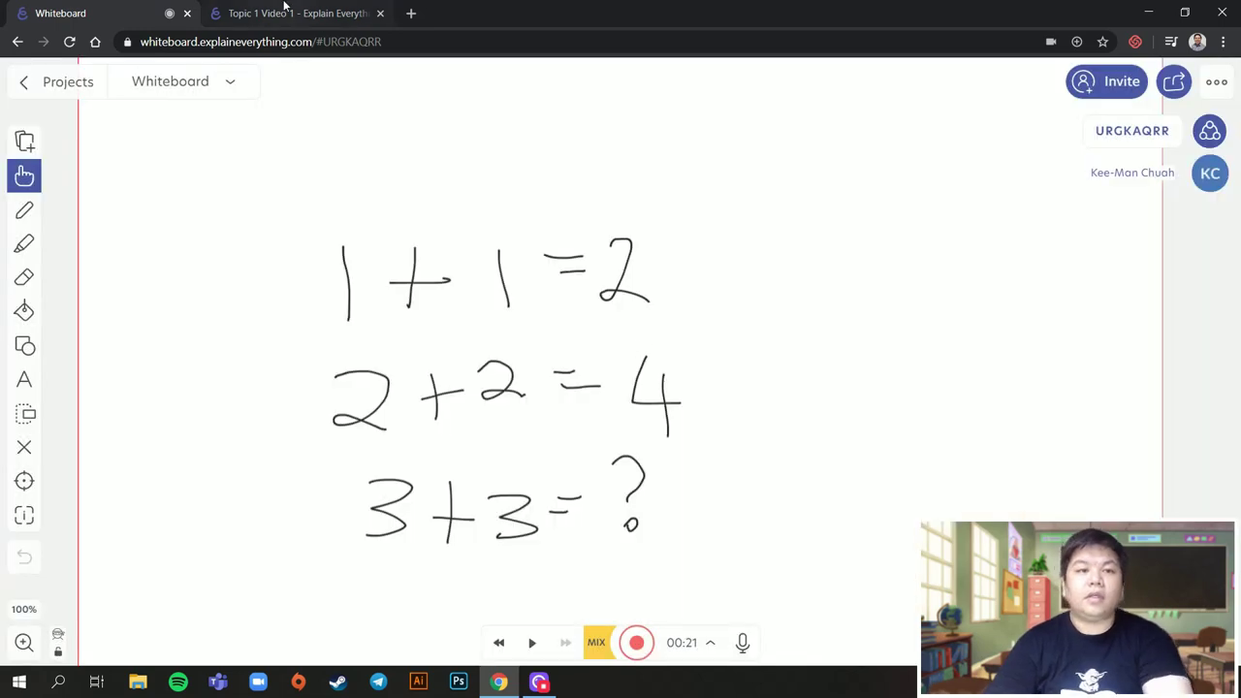
Paste the copied Topic1 link into the second tab's address bar and load it
{"action": "left_click", "coordinate": [286, 10]}
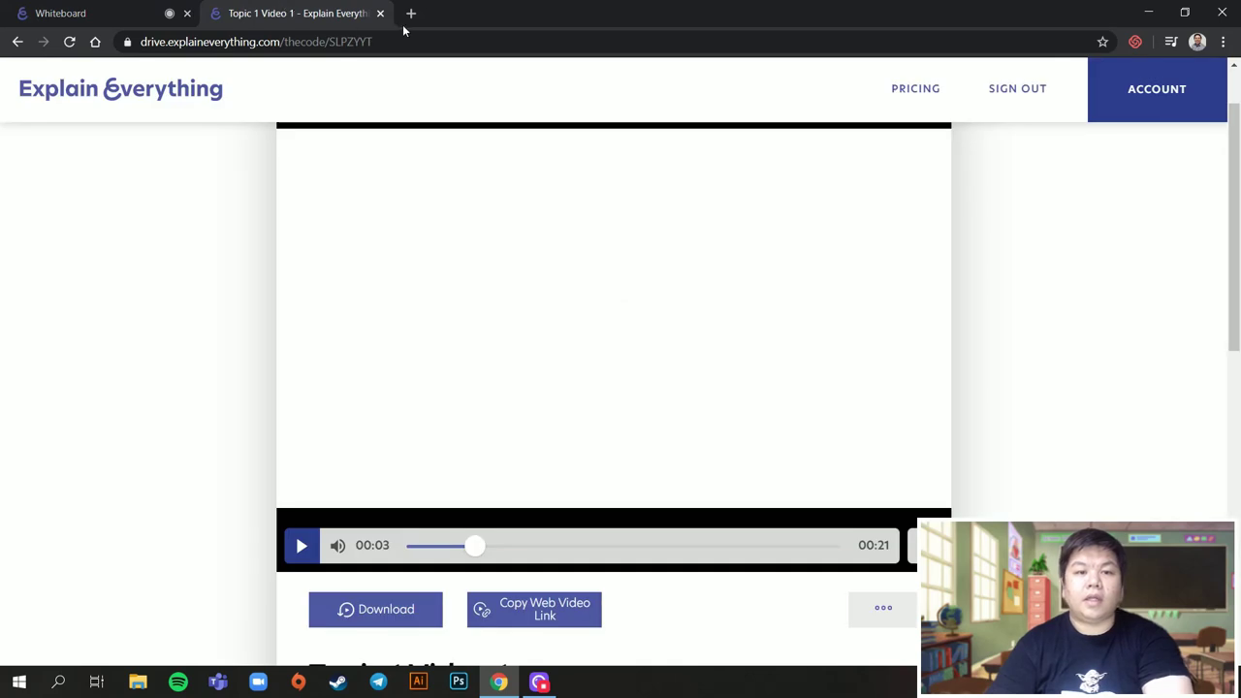
{"action": "left_click", "coordinate": [367, 42]}
{"action": "key", "text": "ctrl+v"}
{"action": "key", "text": "Return"}
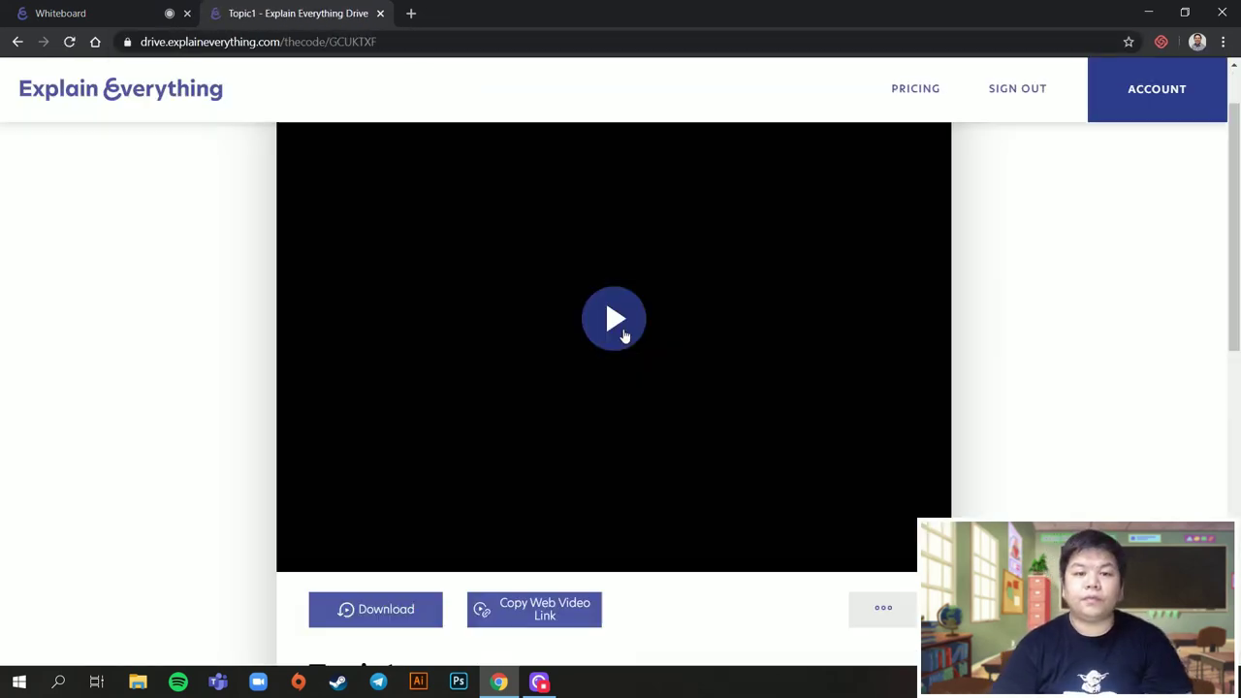
Play the Topic1 web video, scroll the page, then pause playback
{"action": "left_click", "coordinate": [621, 330]}
{"action": "scroll", "coordinate": [727, 291], "scroll_direction": "up", "scroll_amount": 1}
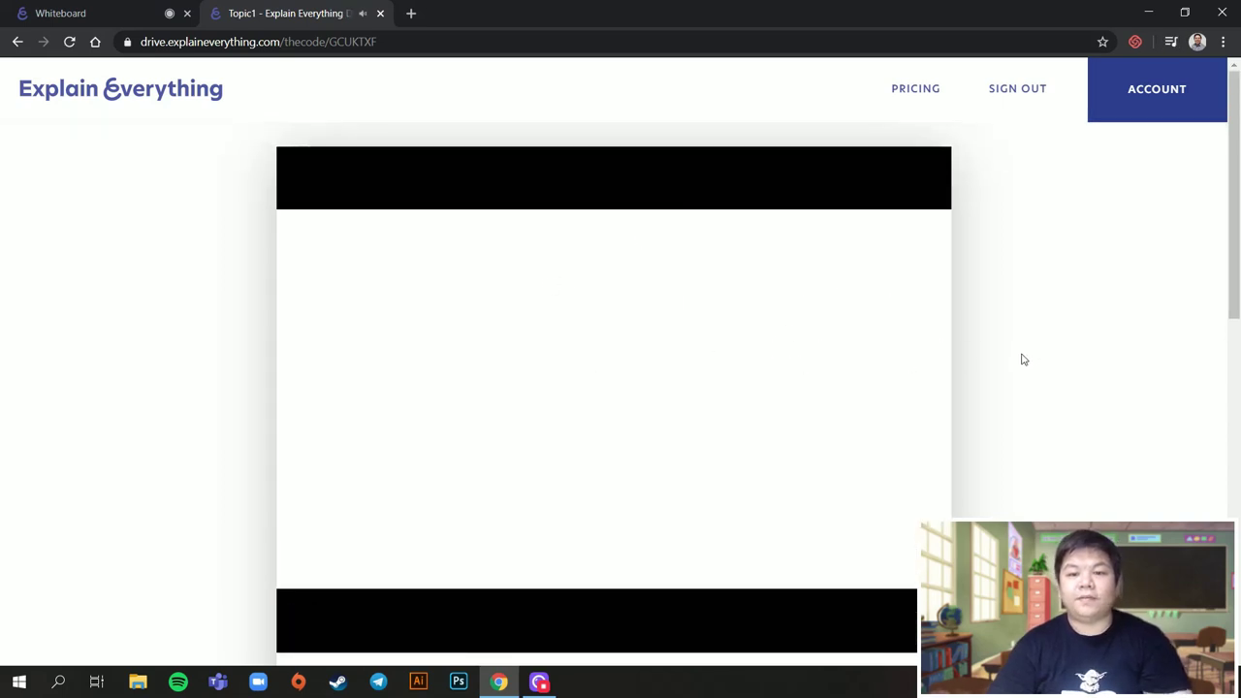
{"action": "scroll", "coordinate": [1233, 267], "scroll_direction": "down", "scroll_amount": 1}
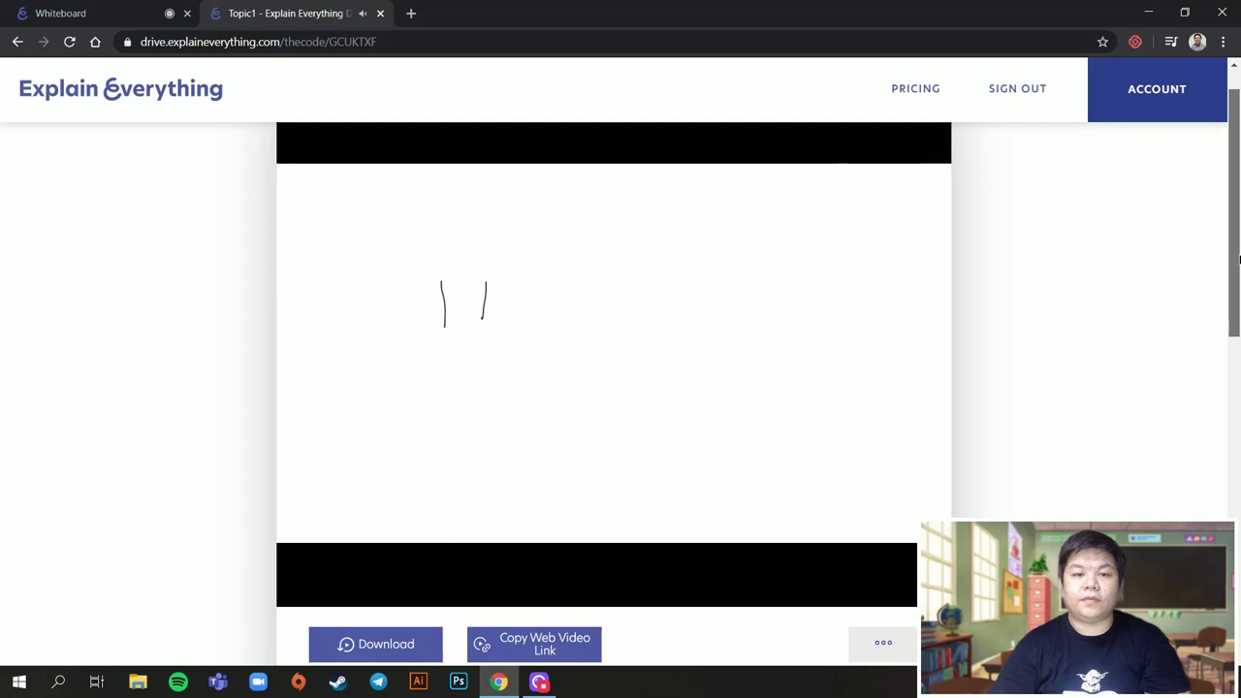
{"action": "scroll", "coordinate": [1233, 262], "scroll_direction": "down", "scroll_amount": 1}
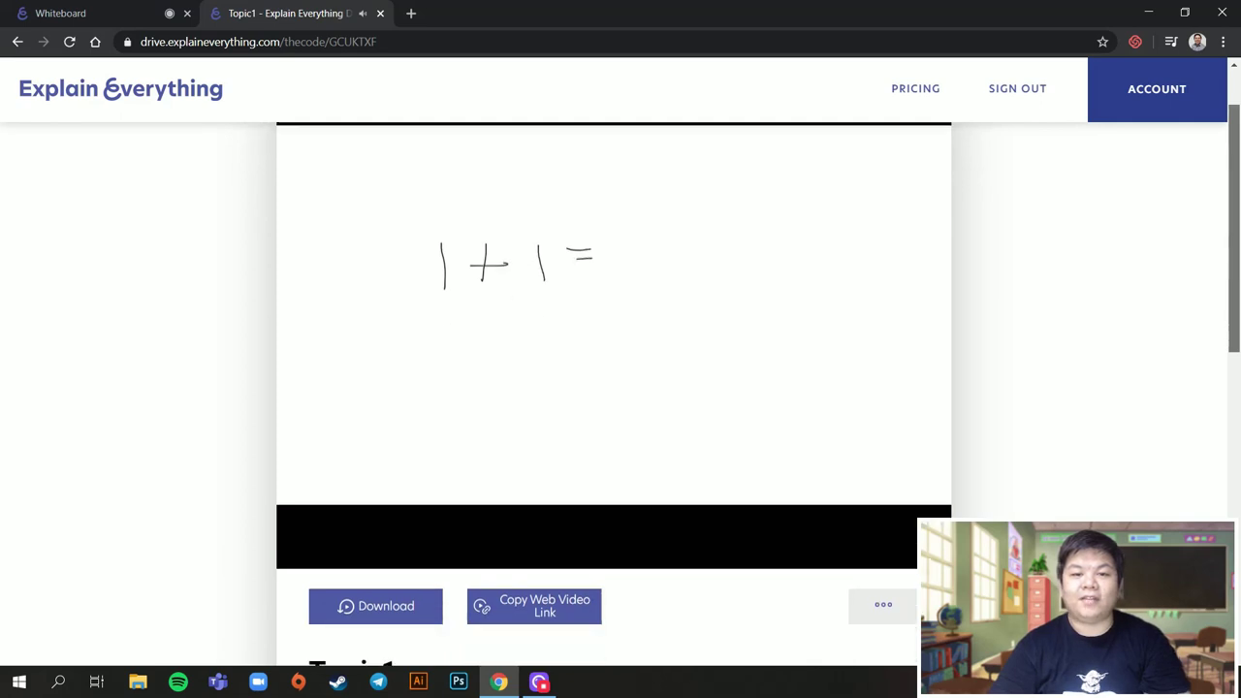
{"action": "scroll", "coordinate": [1233, 262], "scroll_direction": "down", "scroll_amount": 1}
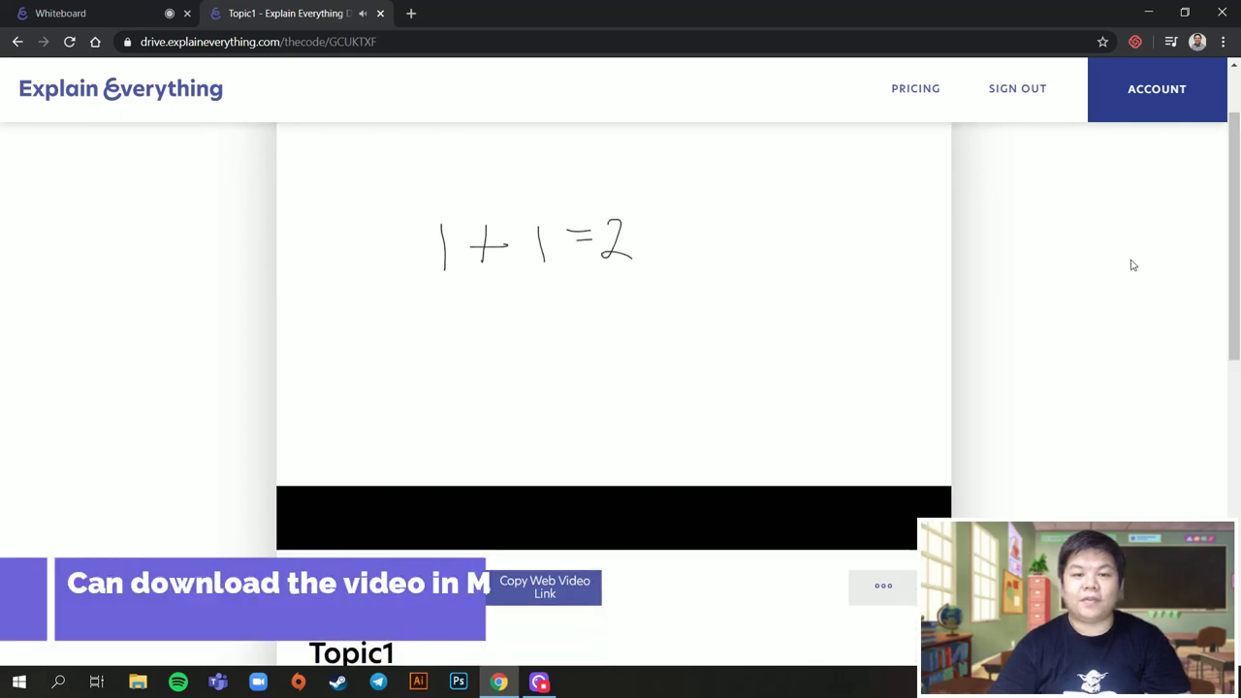
{"action": "mouse_move", "coordinate": [347, 492]}
{"action": "left_click", "coordinate": [302, 524]}
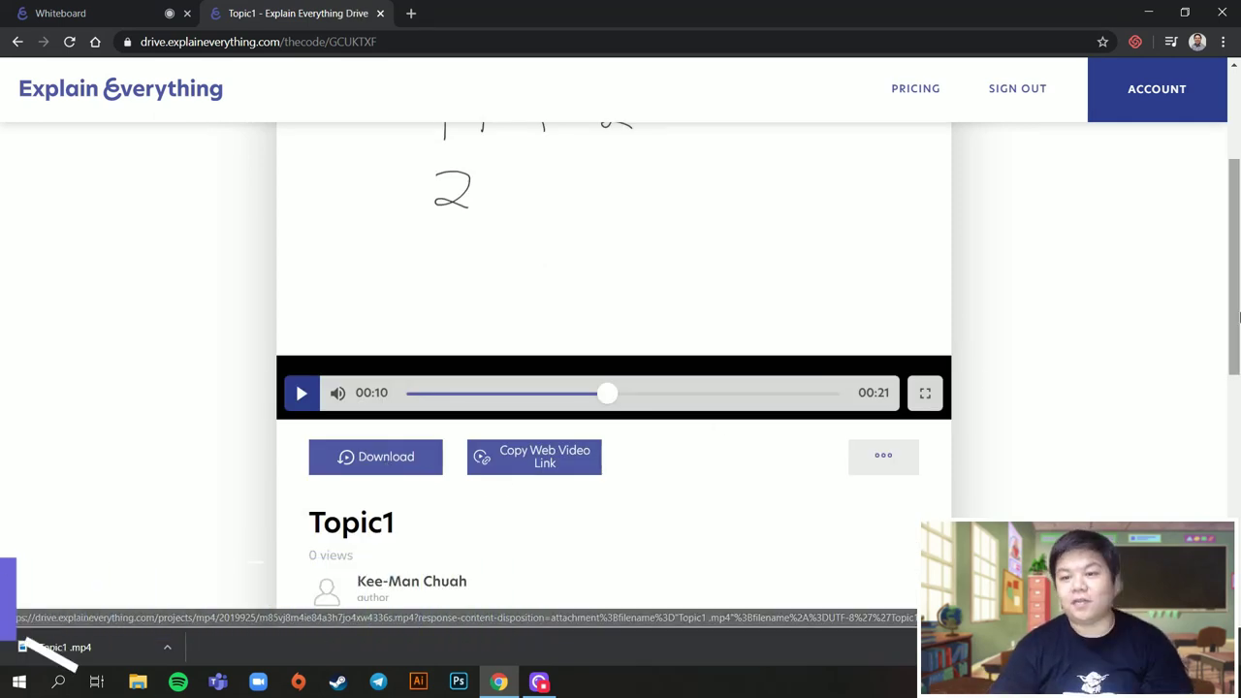
{"action": "scroll", "coordinate": [1114, 291], "scroll_direction": "up", "scroll_amount": 2}
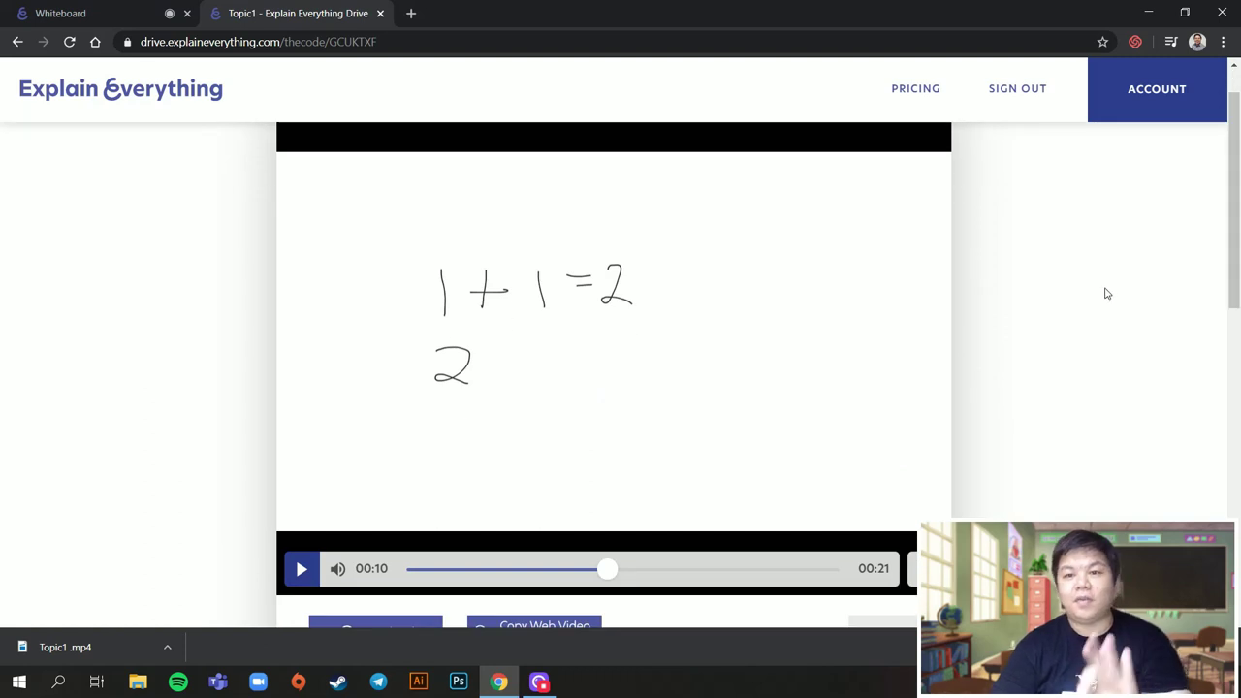
Return to the Explain Everything whiteboard holding the three handwritten sums
{"action": "left_click", "coordinate": [81, 8]}
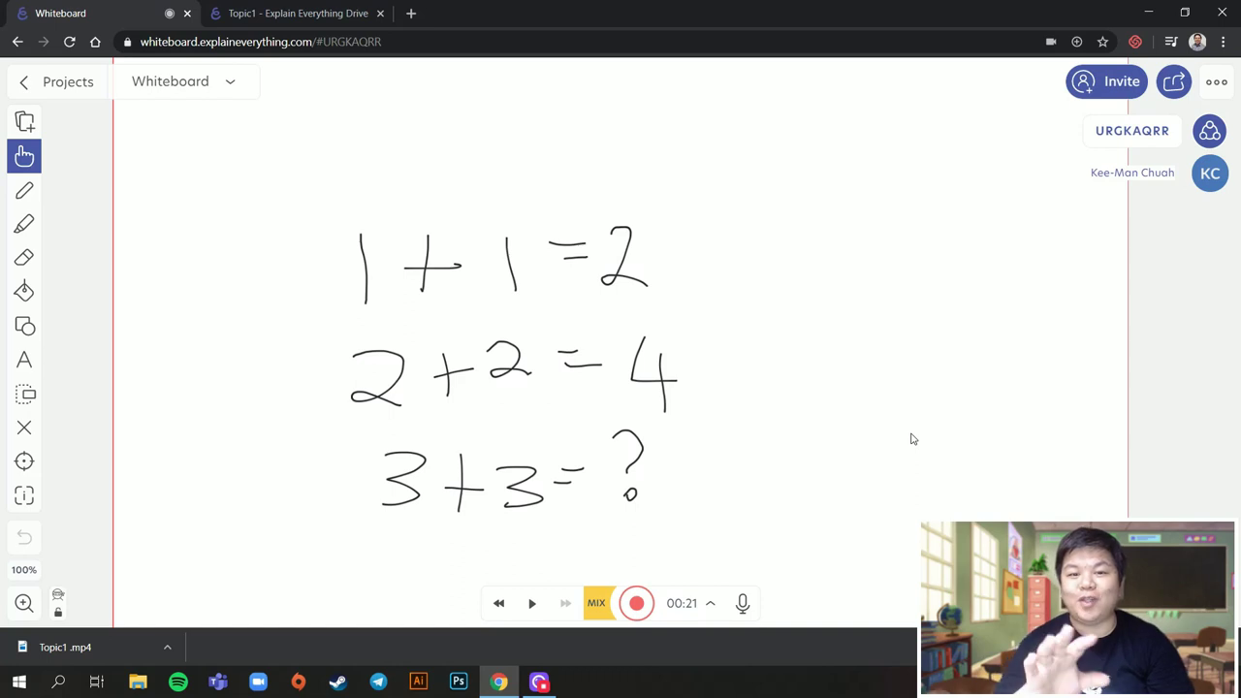
Copy the whiteboard's join code to share with a collaborator
{"action": "left_click", "coordinate": [1167, 137]}
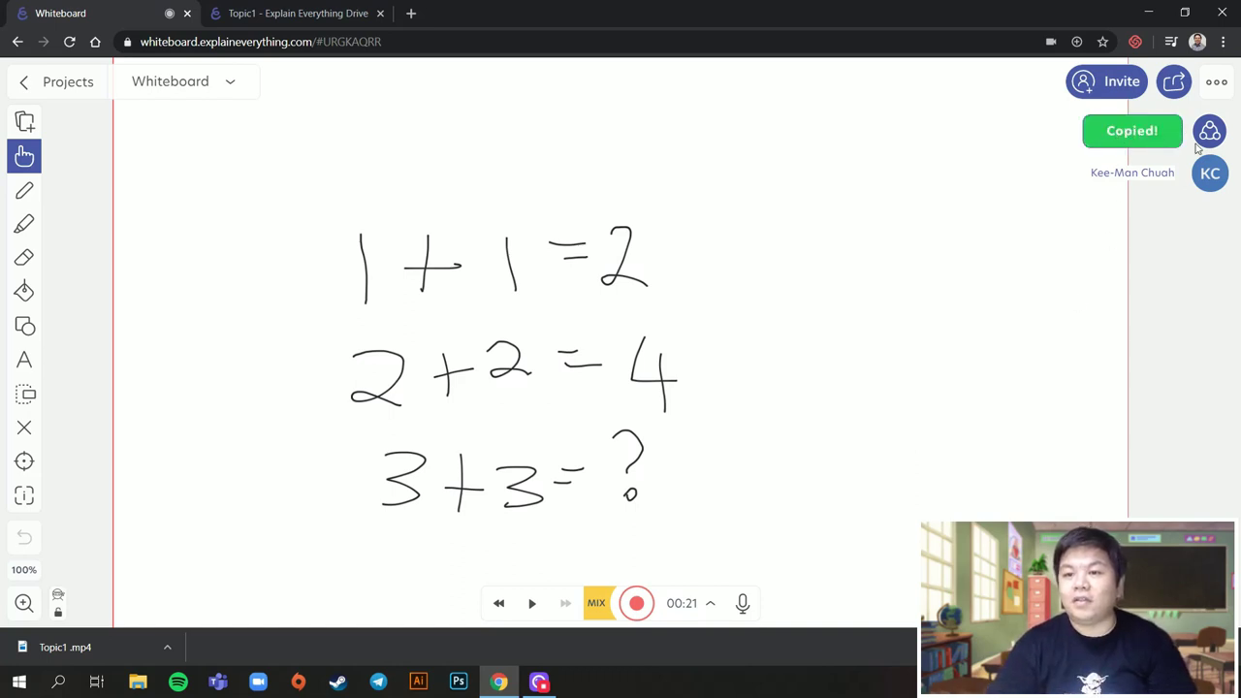